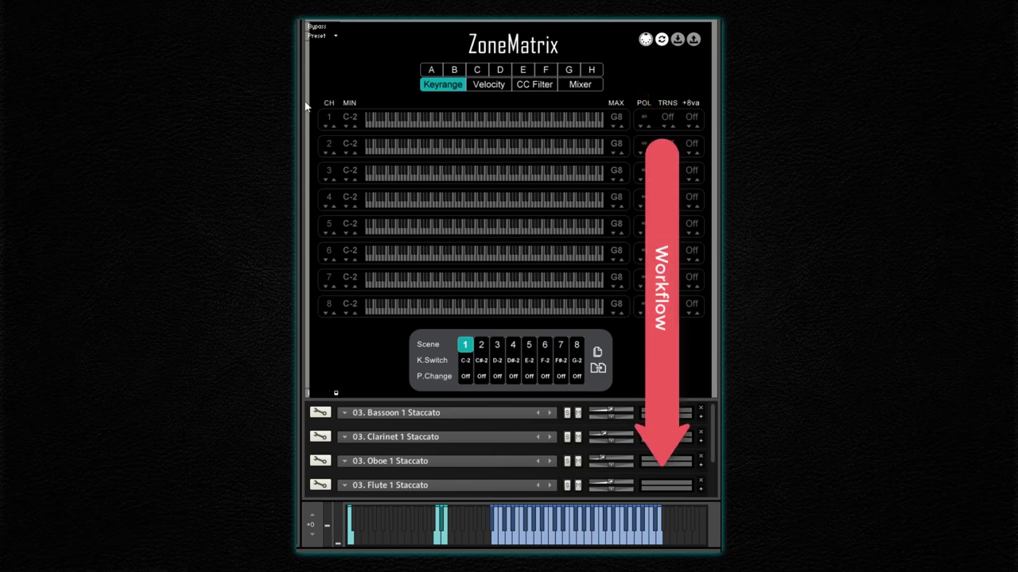
# - Activate zone A so channel 1 spans the full C-2 to G8 key range
pyautogui.click(431, 69)
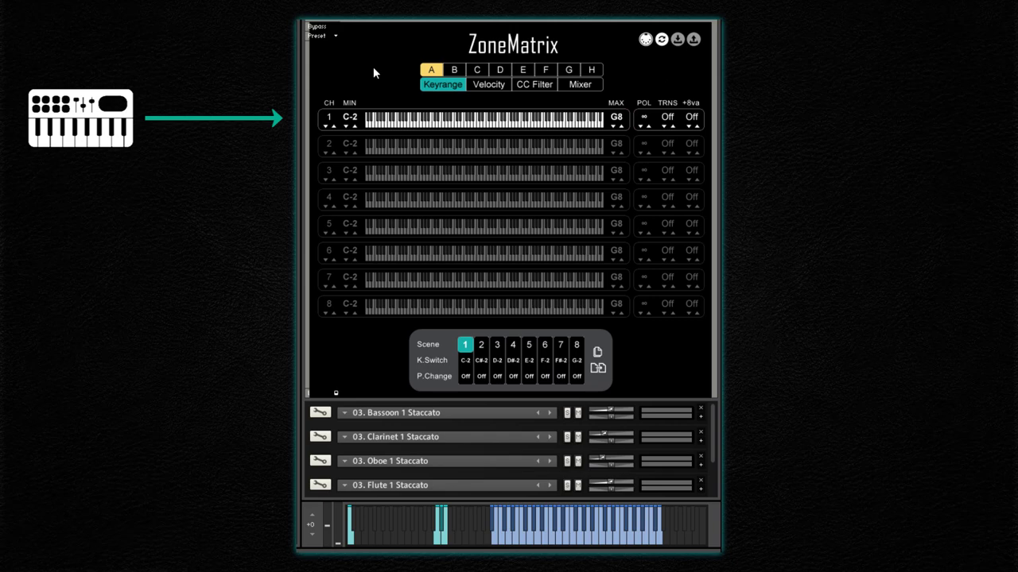
# - Preview the Velocity, CC Filter and Mixer tabs, then expand Bassoon 1 Staccato to reveal MIDI channel A 1
pyautogui.click(483, 85)
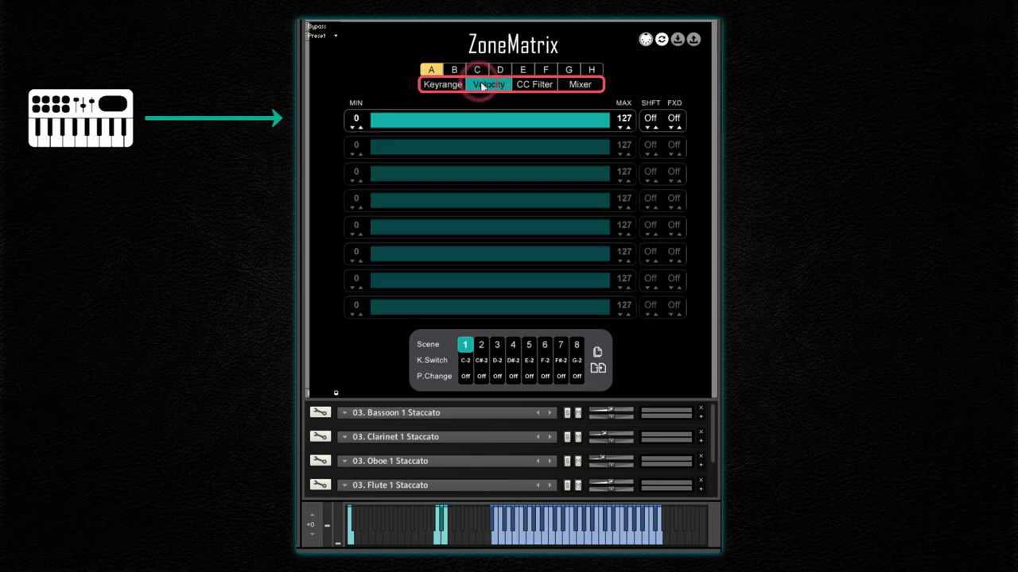
pyautogui.click(533, 85)
pyautogui.click(579, 84)
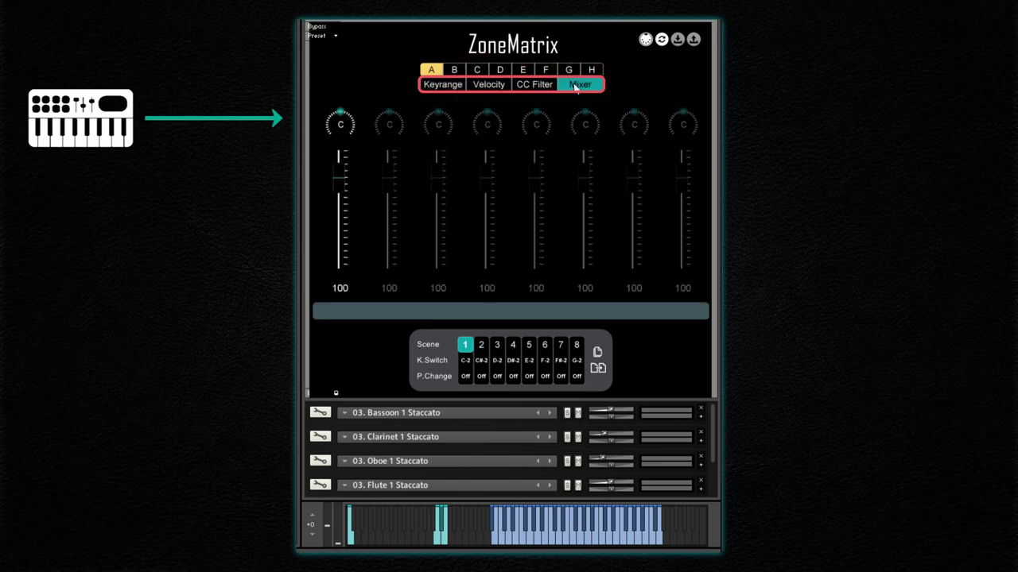
pyautogui.click(450, 85)
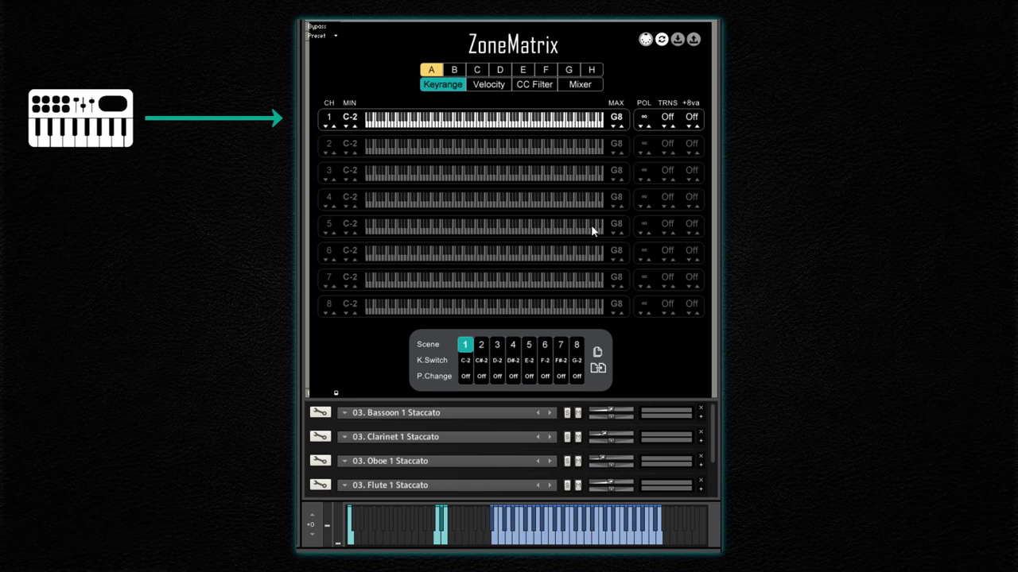
pyautogui.click(700, 416)
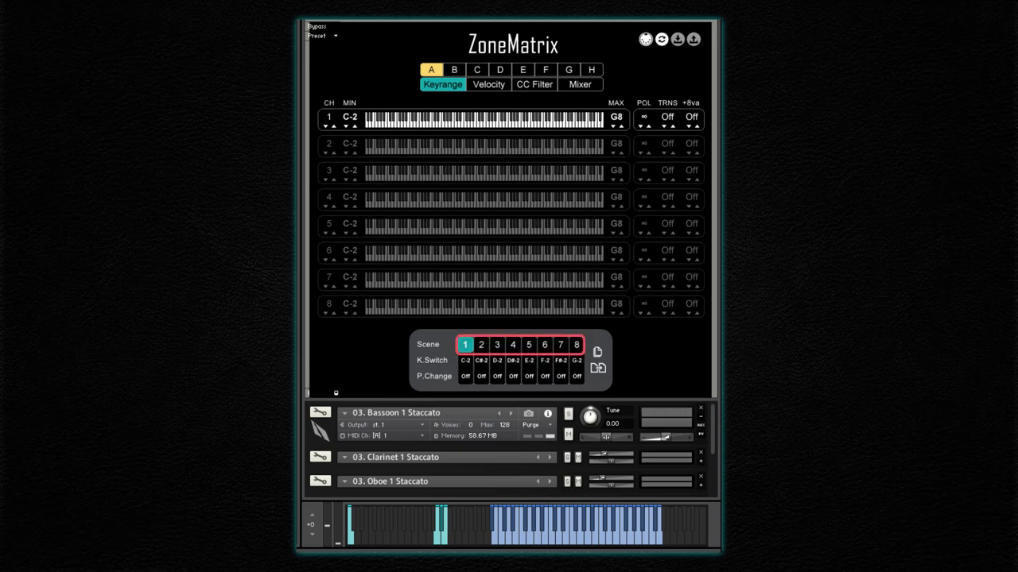
pyautogui.click(481, 344)
pyautogui.click(497, 344)
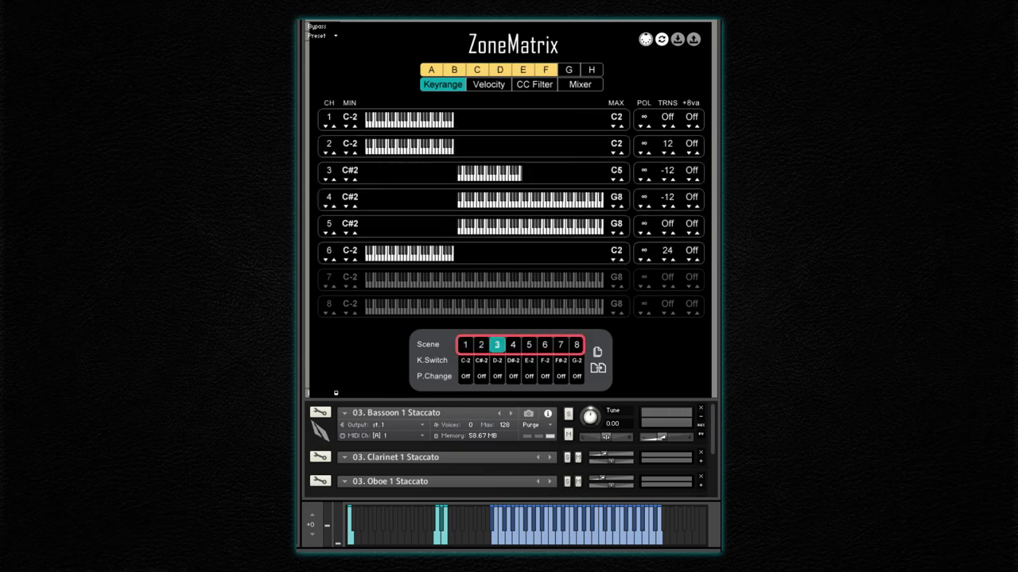
pyautogui.click(513, 344)
pyautogui.click(529, 344)
pyautogui.click(545, 344)
pyautogui.click(560, 344)
pyautogui.click(577, 345)
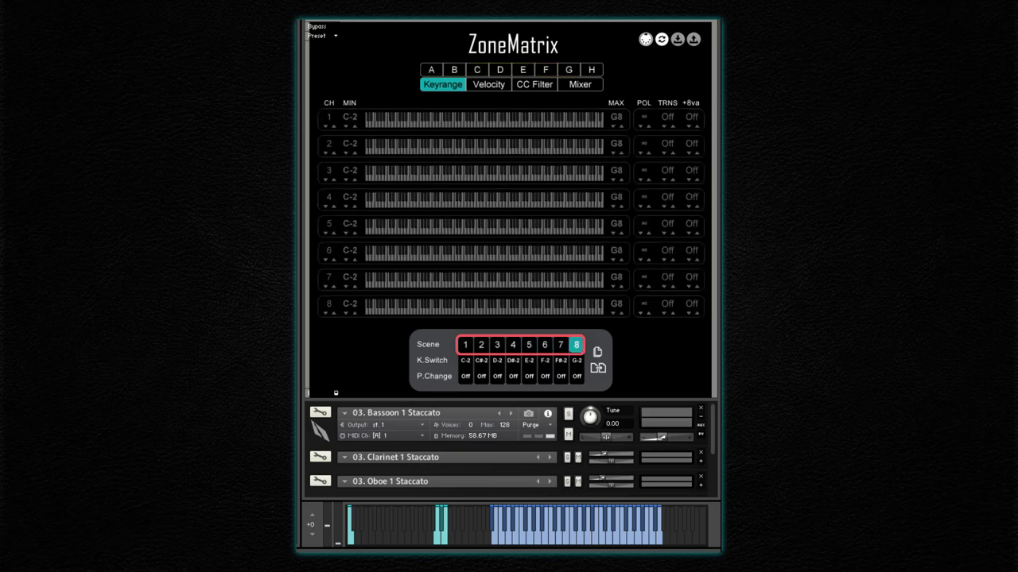
pyautogui.click(465, 345)
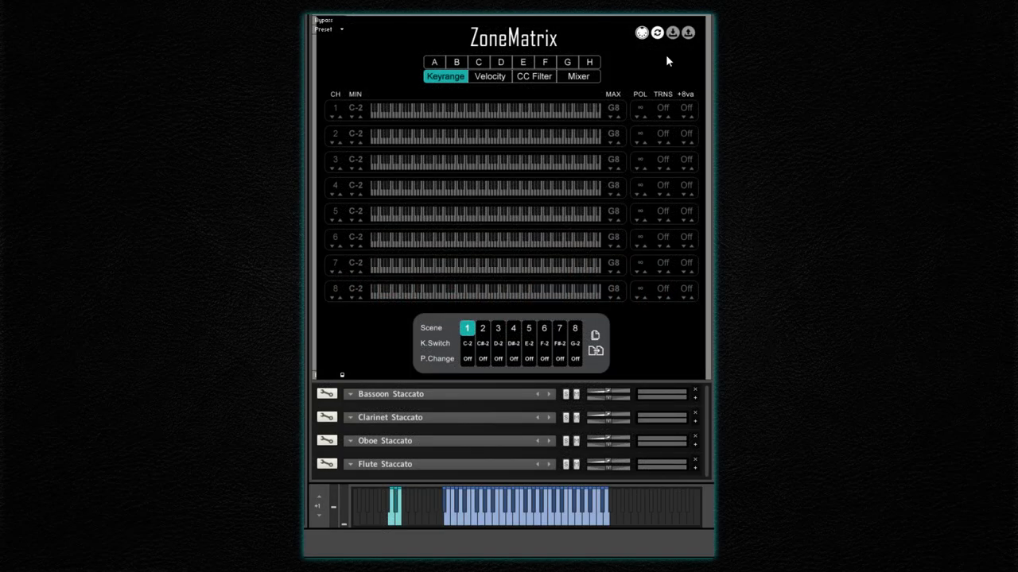
# - Turn on zones A, B, C and D
pyautogui.click(434, 63)
pyautogui.click(458, 63)
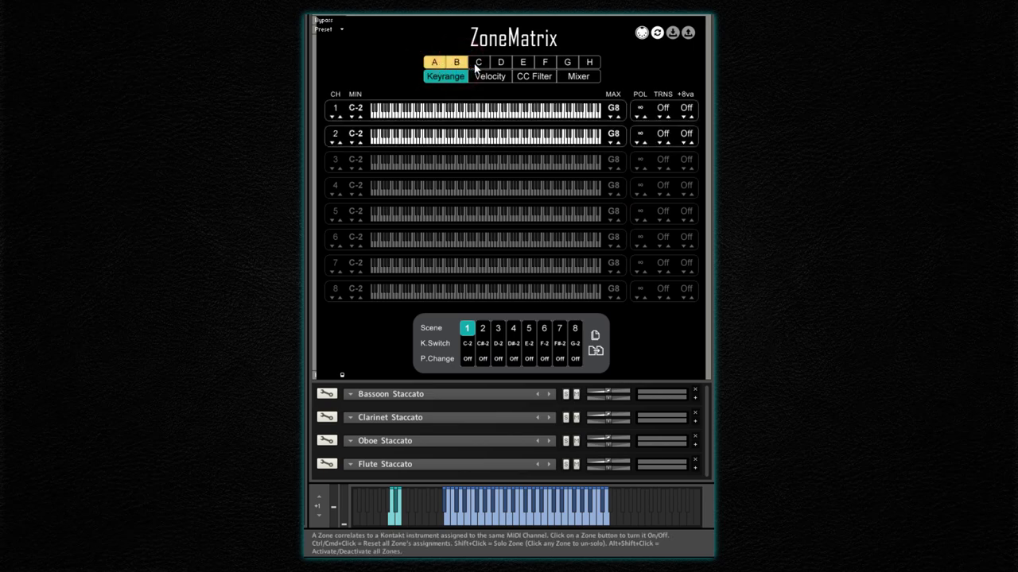
pyautogui.click(477, 63)
pyautogui.click(501, 63)
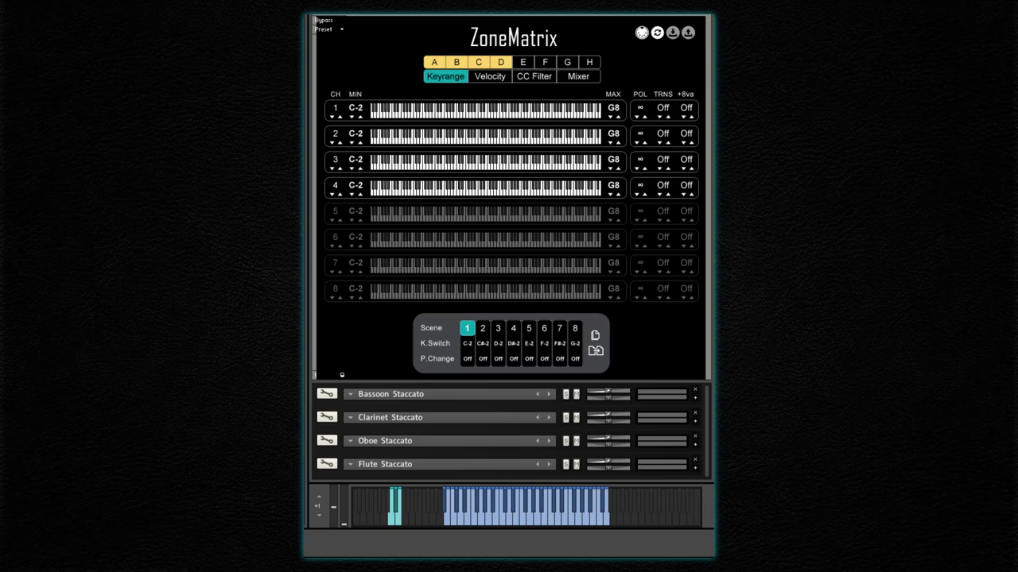
# - Narrow channel 1's key range to roughly G0 through C5 with the MIN and MAX arrows
pyautogui.moveTo(355, 106); pyautogui.dragTo(355, 74)
pyautogui.moveTo(613, 107); pyautogui.dragTo(447, 250)
pyautogui.moveTo(355, 107); pyautogui.dragTo(360, 119)
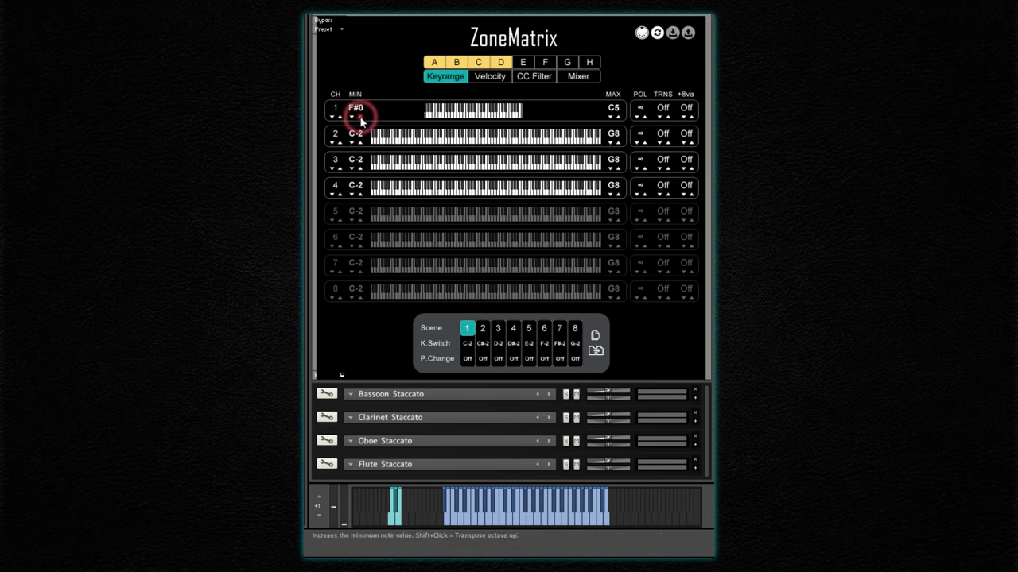
pyautogui.click(359, 116)
pyautogui.click(360, 117)
pyautogui.click(350, 117)
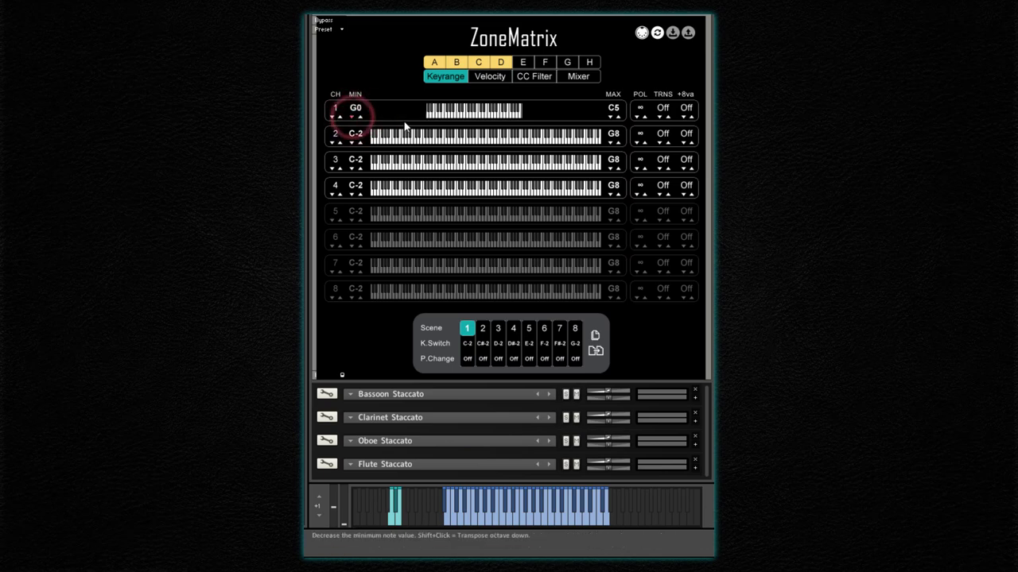
pyautogui.click(609, 116)
pyautogui.click(610, 117)
pyautogui.click(609, 117)
pyautogui.click(610, 117)
pyautogui.click(610, 117)
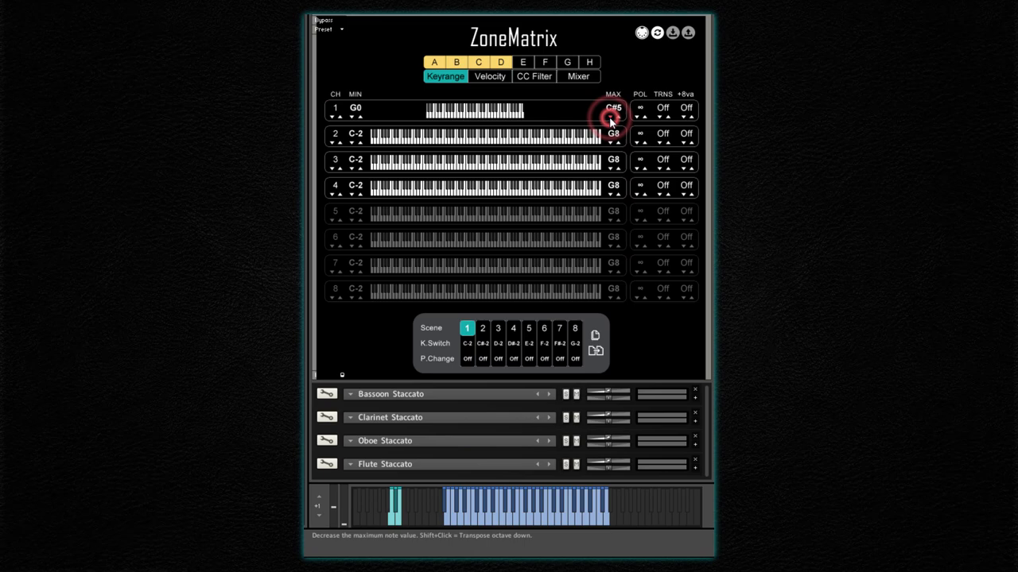
# - Fine-tune channel 1's key range to G-1 through C6
pyautogui.keyDown('shift'); pyautogui.click(360, 118); pyautogui.keyUp('shift')
pyautogui.keyDown('shift'); pyautogui.click(360, 117); pyautogui.keyUp('shift')
pyautogui.keyDown('shift'); pyautogui.click(360, 118); pyautogui.keyUp('shift')
pyautogui.keyDown('shift'); pyautogui.click(352, 117); pyautogui.keyUp('shift')
pyautogui.keyDown('shift'); pyautogui.click(352, 118); pyautogui.keyUp('shift')
pyautogui.keyDown('shift'); pyautogui.click(352, 118); pyautogui.keyUp('shift')
pyautogui.keyDown('shift'); pyautogui.click(352, 118); pyautogui.keyUp('shift')
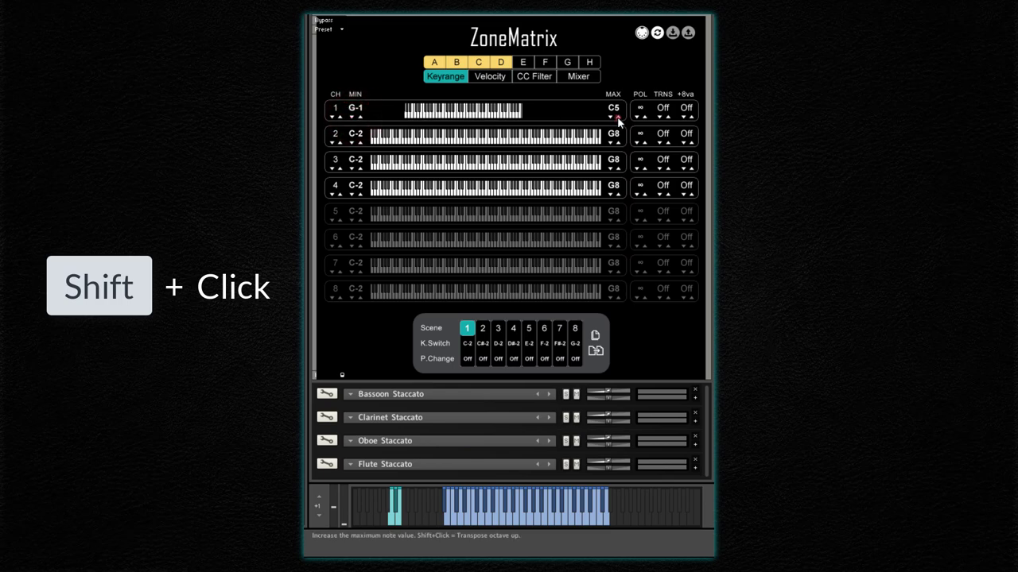
pyautogui.keyDown('shift'); pyautogui.click(611, 117); pyautogui.keyUp('shift')
pyautogui.keyDown('shift'); pyautogui.click(611, 117); pyautogui.keyUp('shift')
pyautogui.keyDown('shift'); pyautogui.click(612, 117); pyautogui.keyUp('shift')
pyautogui.keyDown('shift'); pyautogui.click(610, 117); pyautogui.keyUp('shift')
pyautogui.keyDown('shift'); pyautogui.click(610, 118); pyautogui.keyUp('shift')
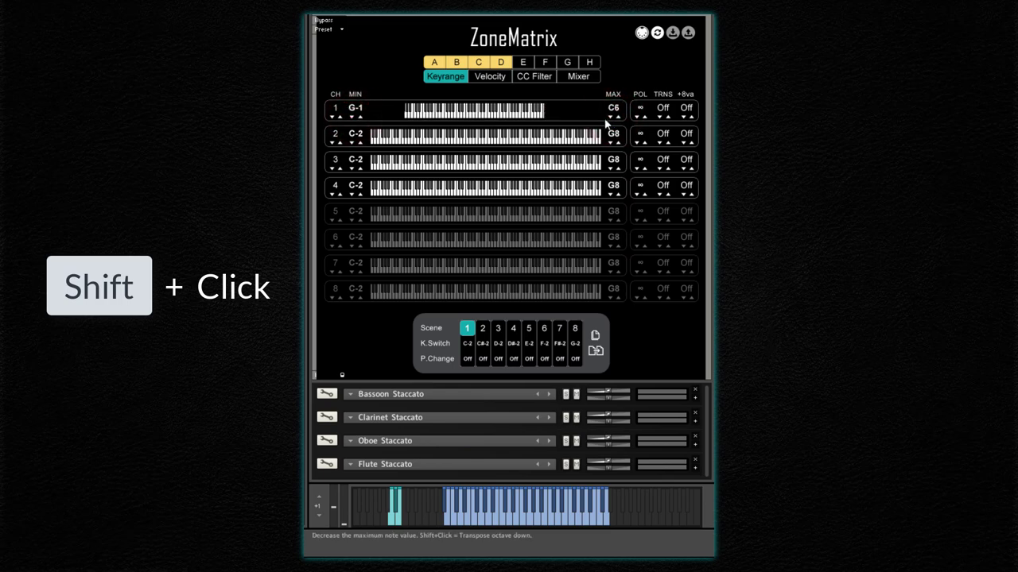
# - MIDI-learn channel 1's lowest note as F1 and highest note as D3 from the keyboard strip
pyautogui.keyDown('alt'); pyautogui.click(355, 109); pyautogui.keyUp('alt')
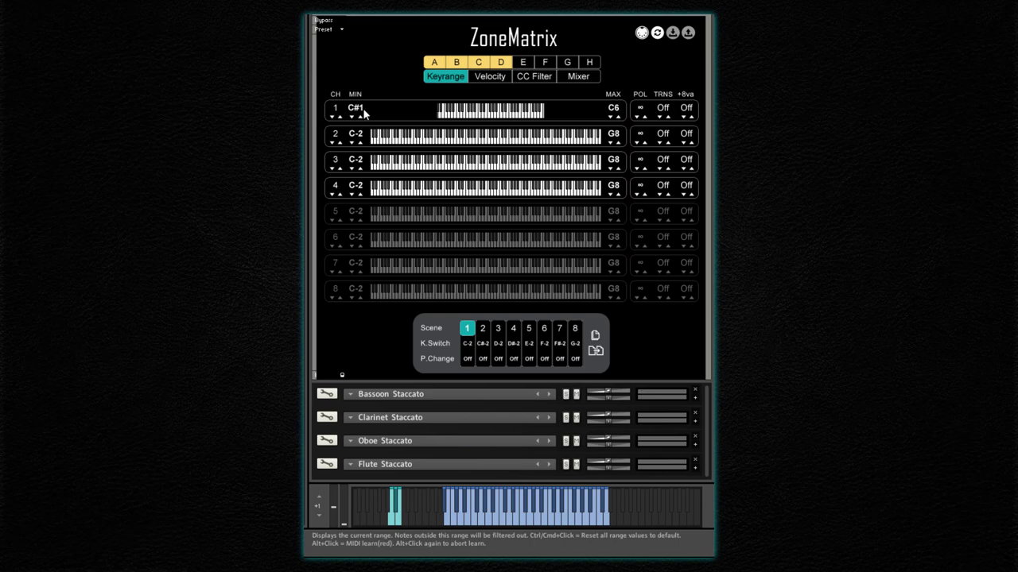
pyautogui.keyDown('alt'); pyautogui.click(355, 108); pyautogui.keyUp('alt')
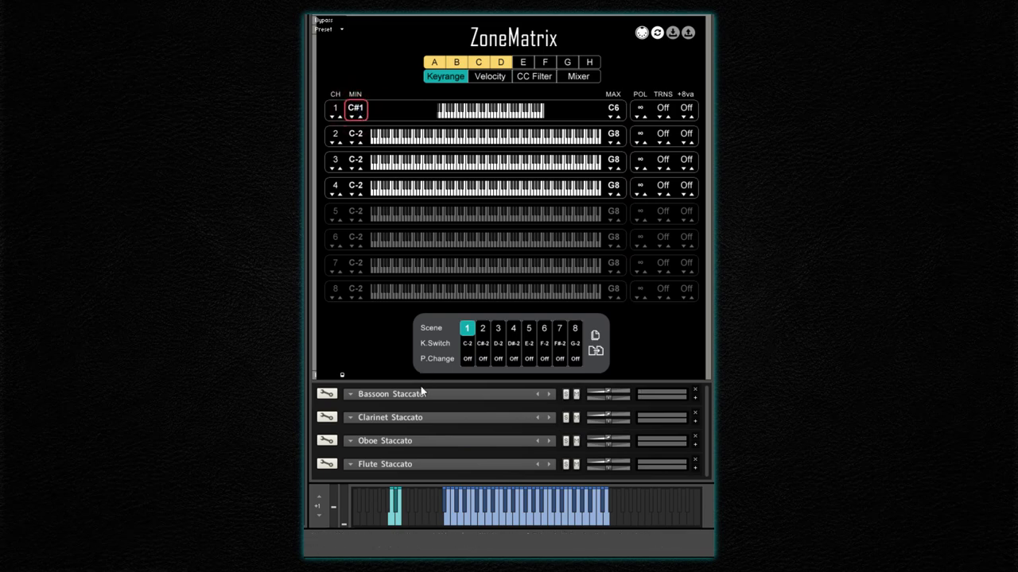
pyautogui.click(473, 521)
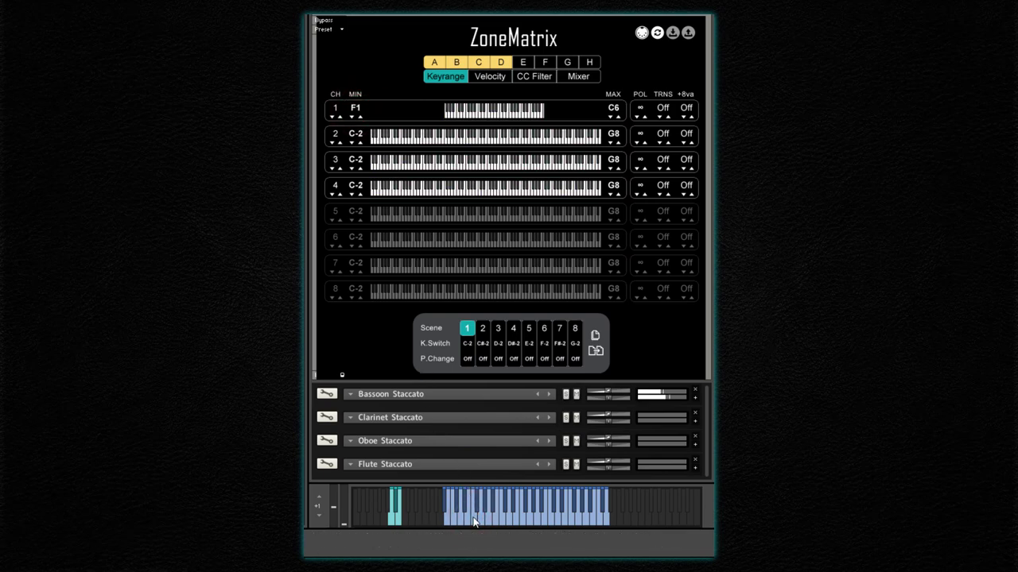
pyautogui.keyDown('alt'); pyautogui.click(617, 113); pyautogui.keyUp('alt')
pyautogui.click(557, 523)
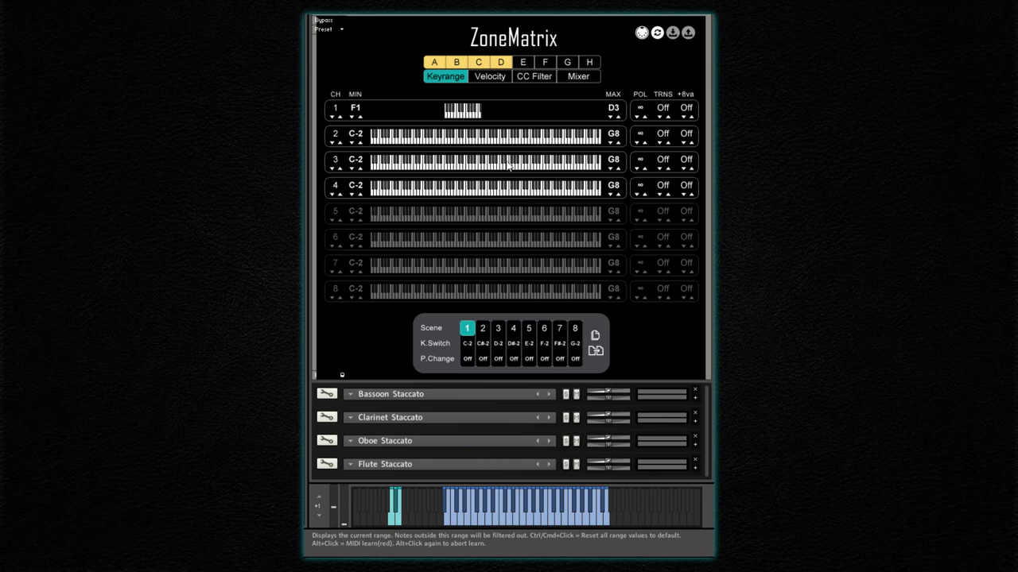
# - MIDI-learn channel 1's whole key range by playing A#0 and D4, then re-arm it
pyautogui.keyDown('alt'); pyautogui.click(466, 112); pyautogui.keyUp('alt')
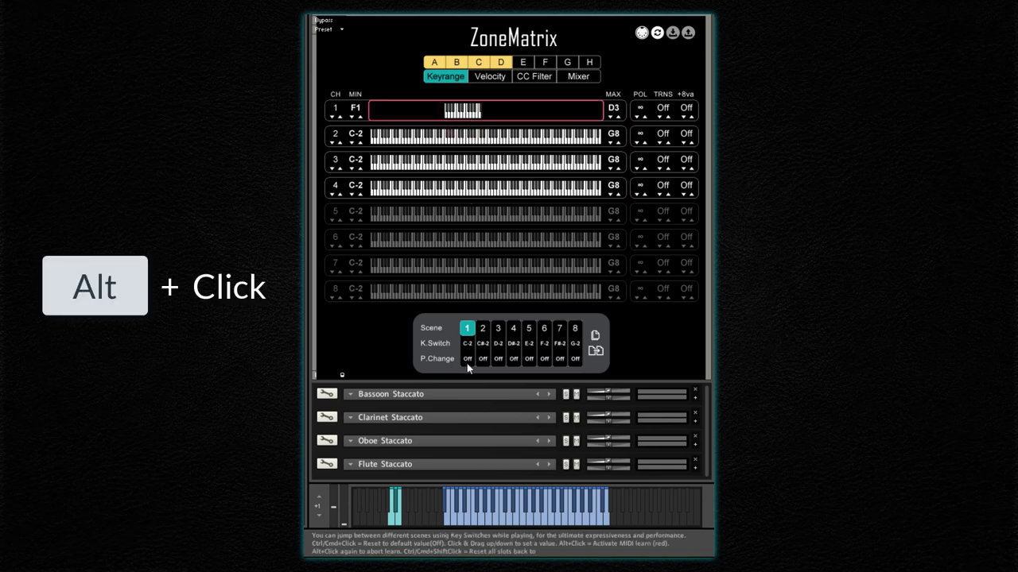
pyautogui.click(445, 513)
pyautogui.click(605, 519)
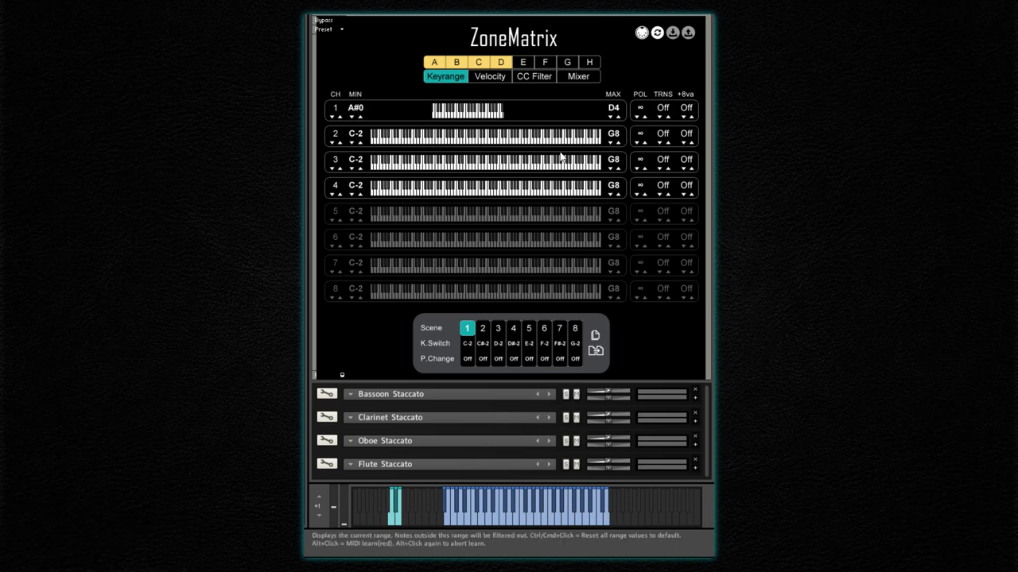
pyautogui.keyDown('alt'); pyautogui.click(489, 115); pyautogui.keyUp('alt')
# - Arm shared key-range learning on channels 1 through 4
pyautogui.keyDown('alt'); pyautogui.click(486, 111); pyautogui.keyUp('alt')
pyautogui.keyDown('alt'); pyautogui.click(487, 137); pyautogui.keyUp('alt')
pyautogui.keyDown('alt'); pyautogui.click(489, 163); pyautogui.keyUp('alt')
pyautogui.keyDown('alt'); pyautogui.click(488, 194); pyautogui.keyUp('alt')
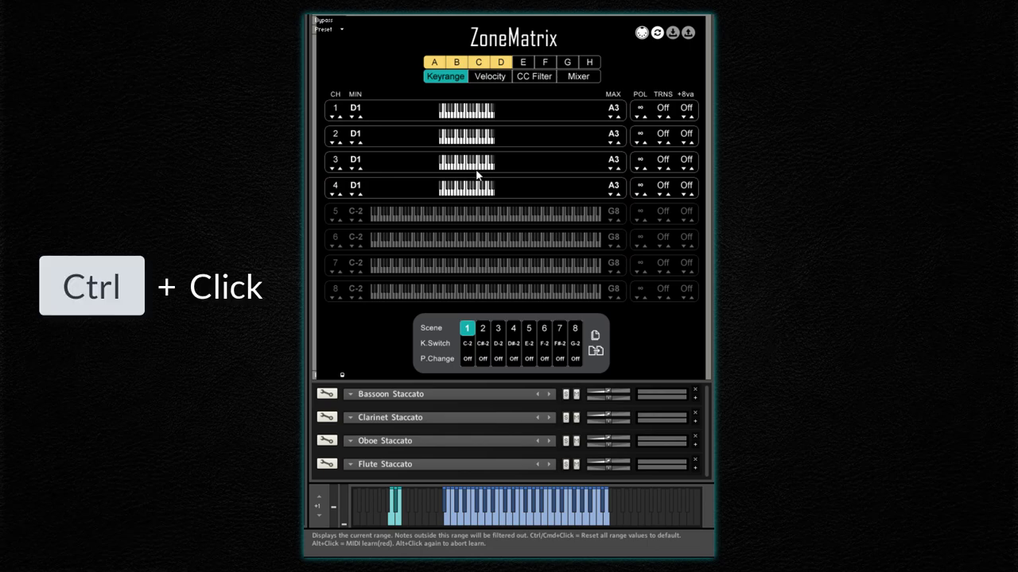
# - Reset channels 1–4 to lowest note C-2 and highest note G8
pyautogui.keyDown('ctrl'); pyautogui.click(357, 112); pyautogui.keyUp('ctrl')
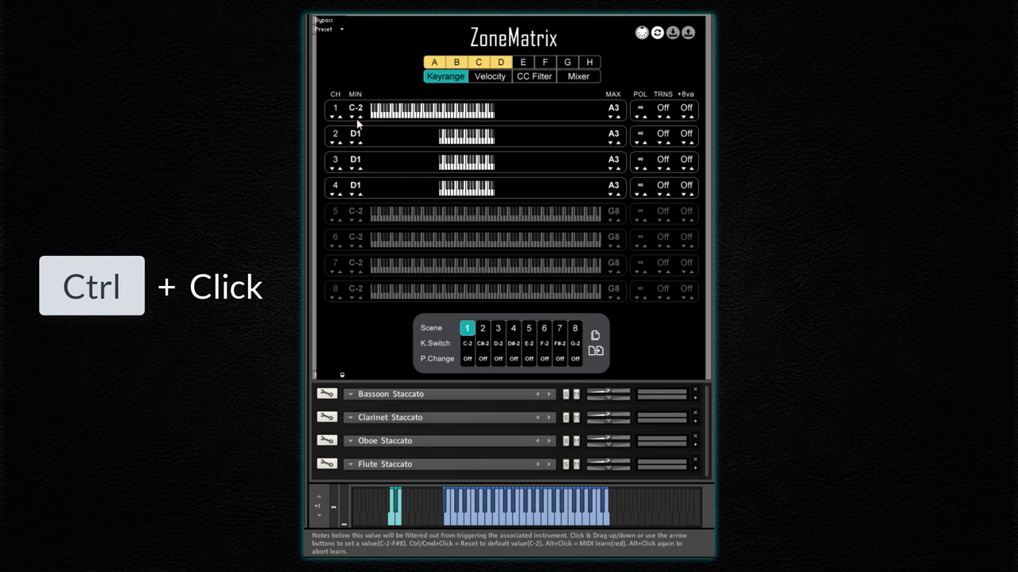
pyautogui.keyDown('ctrl'); pyautogui.click(357, 134); pyautogui.keyUp('ctrl')
pyautogui.keyDown('ctrl'); pyautogui.click(356, 159); pyautogui.keyUp('ctrl')
pyautogui.keyDown('ctrl'); pyautogui.click(356, 186); pyautogui.keyUp('ctrl')
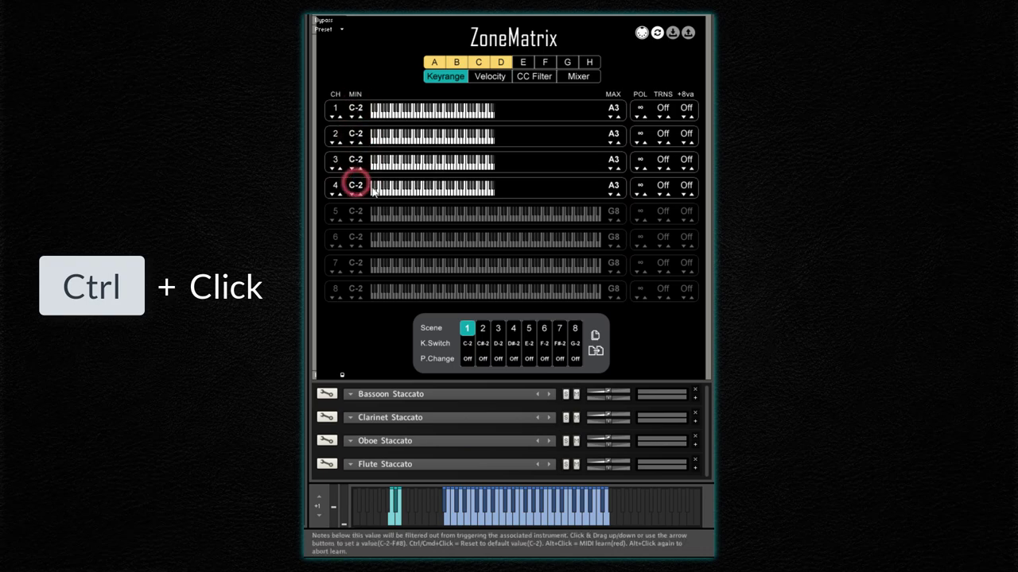
pyautogui.keyDown('ctrl'); pyautogui.click(613, 188); pyautogui.keyUp('ctrl')
pyautogui.keyDown('ctrl'); pyautogui.click(614, 161); pyautogui.keyUp('ctrl')
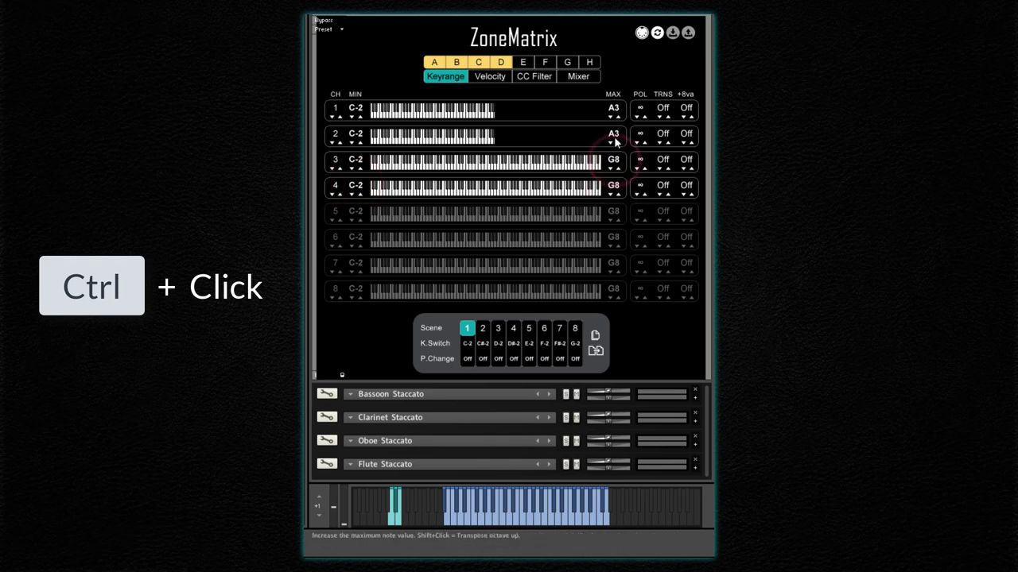
pyautogui.keyDown('ctrl'); pyautogui.click(614, 135); pyautogui.keyUp('ctrl')
pyautogui.keyDown('ctrl'); pyautogui.click(614, 109); pyautogui.keyUp('ctrl')
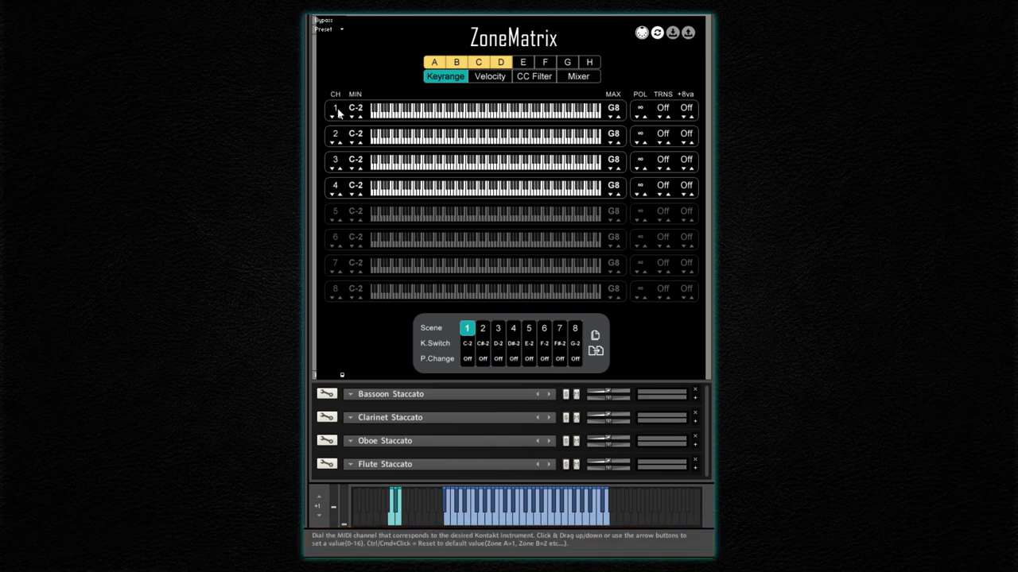
# - Try changing channel 1's polyphony limit, then return it to unlimited (∞)
pyautogui.moveTo(640, 111); pyautogui.dragTo(648, 54)
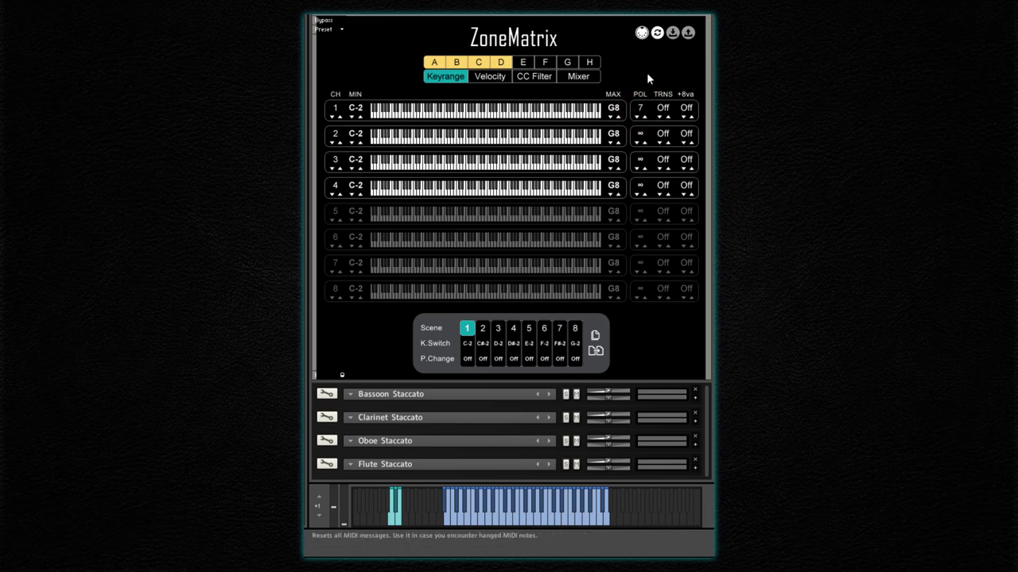
pyautogui.click(644, 116)
pyautogui.click(644, 116)
pyautogui.moveTo(644, 116); pyautogui.dragTo(648, 124)
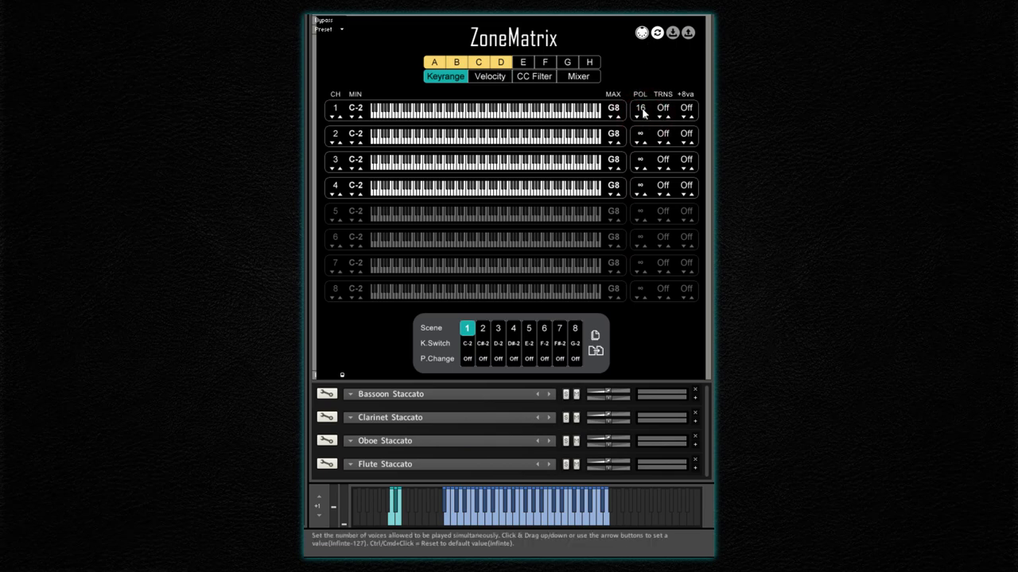
# - Transpose channel 2 up 12 semitones
pyautogui.click(668, 143)
pyautogui.click(669, 145)
pyautogui.click(669, 145)
pyautogui.click(669, 145)
pyautogui.click(669, 145)
pyautogui.click(669, 144)
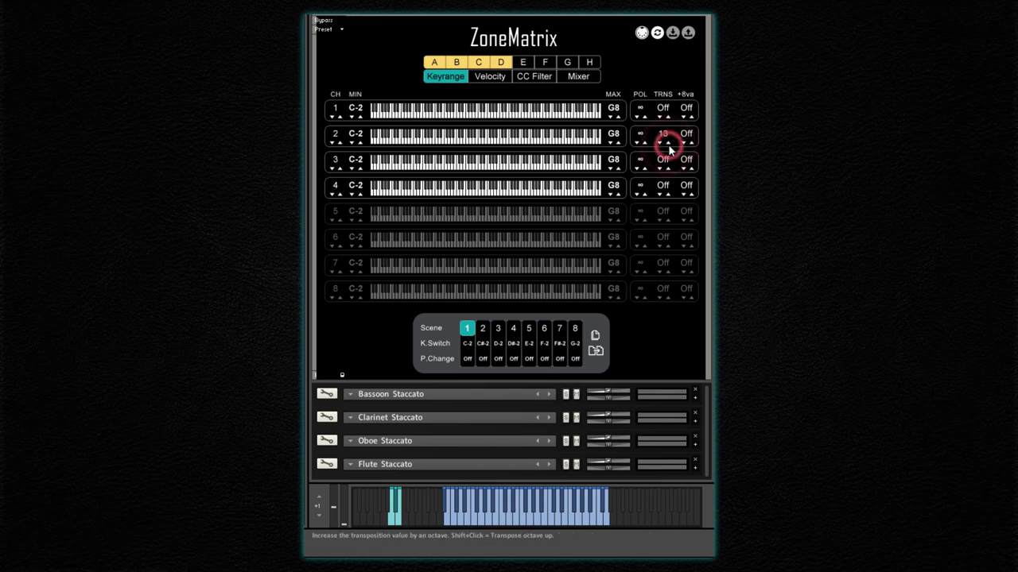
pyautogui.click(659, 143)
# - Transpose channel 3 up 19 semitones and channel 4 up 24 semitones
pyautogui.click(669, 169)
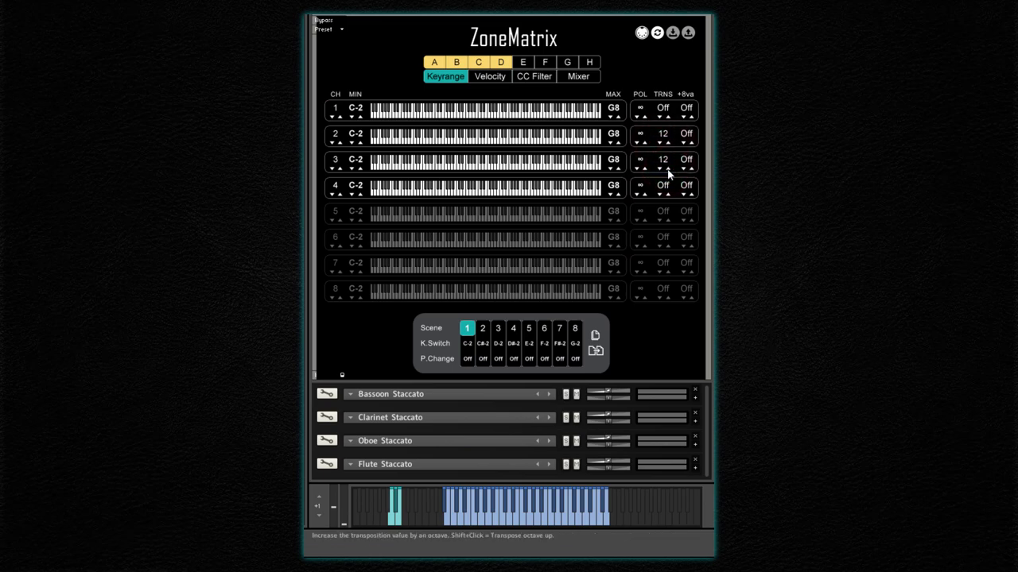
pyautogui.click(669, 169)
pyautogui.click(669, 169)
pyautogui.click(669, 169)
pyautogui.click(669, 170)
pyautogui.click(669, 169)
pyautogui.click(668, 169)
pyautogui.click(668, 169)
pyautogui.keyDown('shift'); pyautogui.click(667, 194); pyautogui.keyUp('shift')
pyautogui.keyDown('shift'); pyautogui.click(667, 194); pyautogui.keyUp('shift')
# - Try +8va values on channels 1 and 2, leaving both off
pyautogui.click(692, 118)
pyautogui.click(691, 117)
pyautogui.click(692, 118)
pyautogui.click(682, 118)
pyautogui.click(682, 118)
pyautogui.click(682, 118)
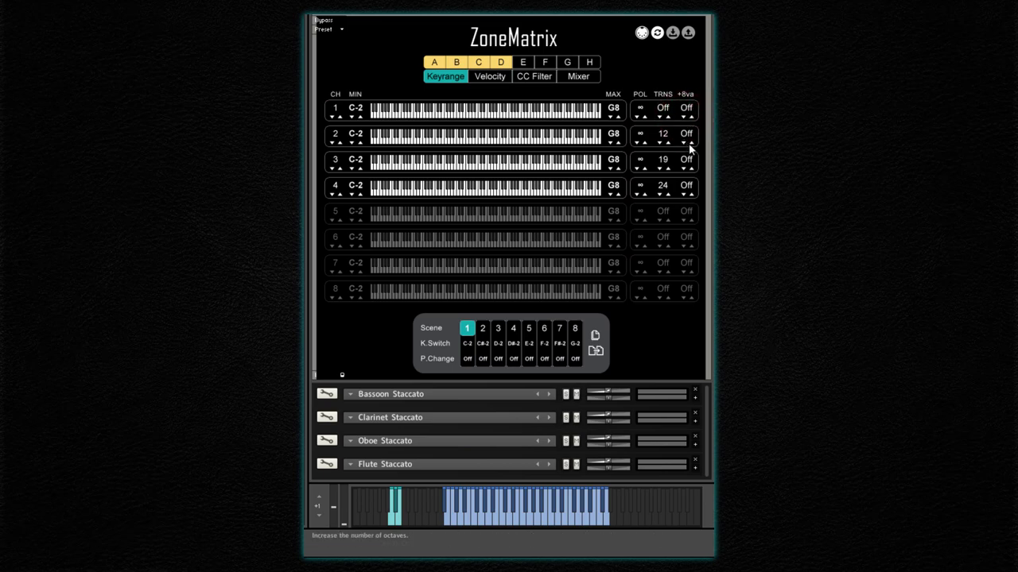
pyautogui.click(691, 143)
pyautogui.click(683, 144)
# - Solo zone A and set channel 1's +8va to 1
pyautogui.keyDown('shift'); pyautogui.click(435, 65); pyautogui.keyUp('shift')
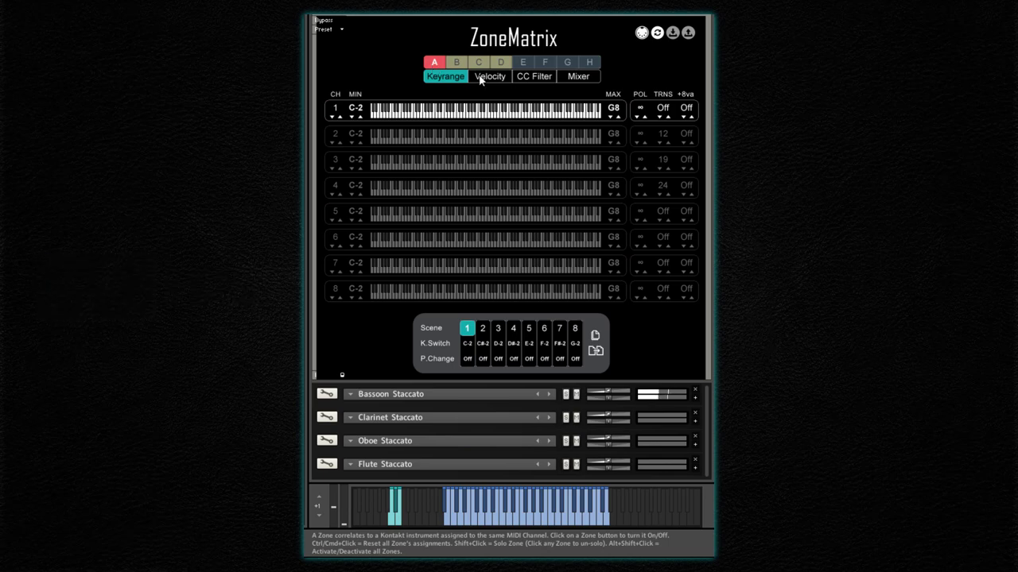
pyautogui.click(691, 117)
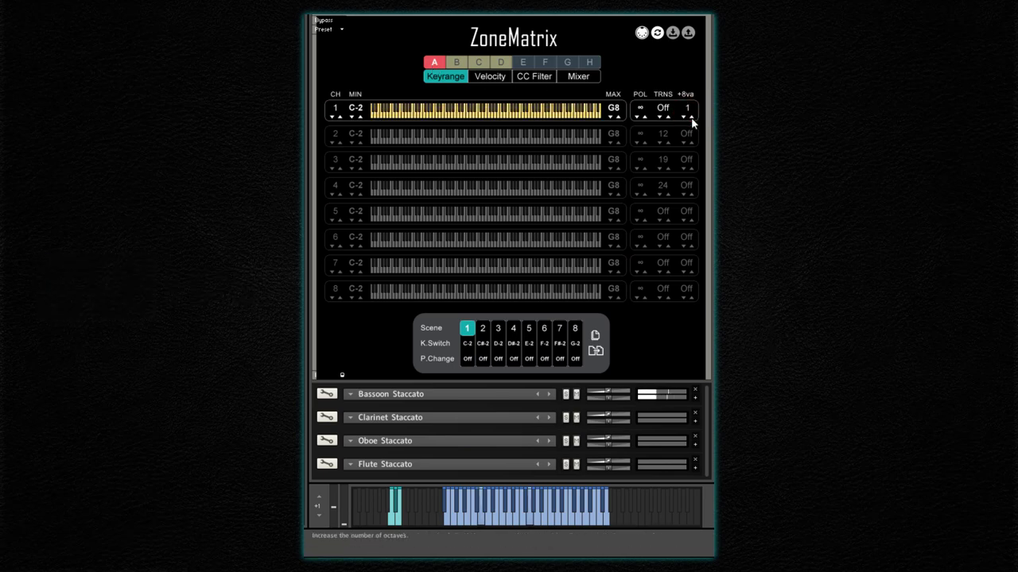
pyautogui.click(691, 117)
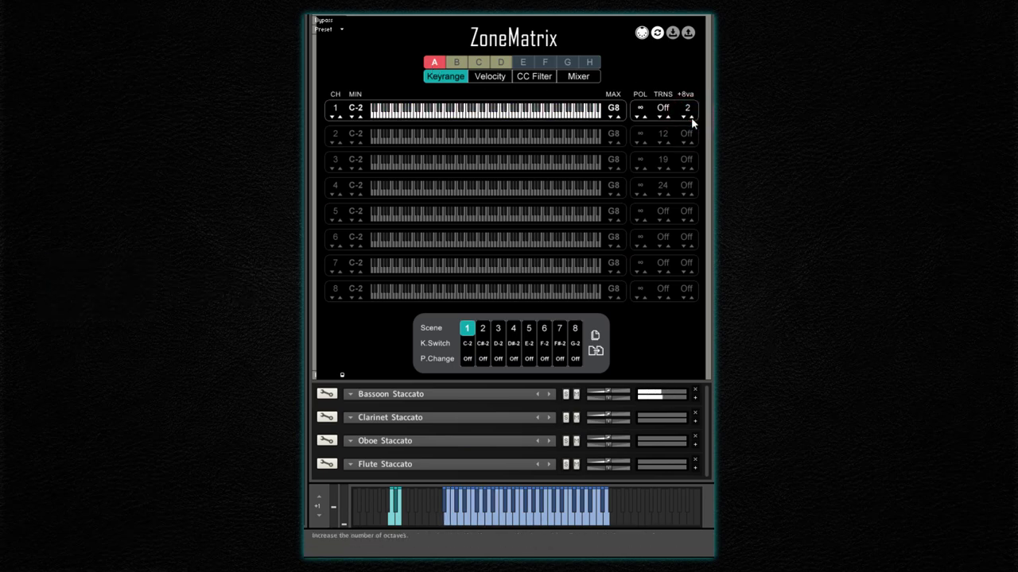
pyautogui.click(690, 117)
pyautogui.click(684, 117)
pyautogui.click(684, 117)
# - Unsolo zone A, then toggle all eight zones off and on
pyautogui.click(504, 64)
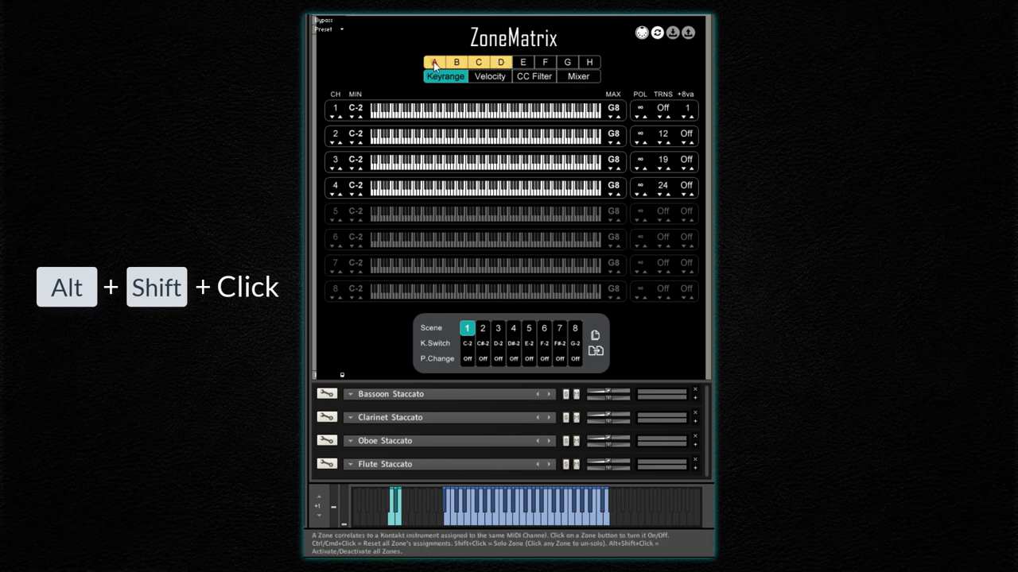
pyautogui.keyDown('alt'); pyautogui.keyDown('shift'); pyautogui.click(433, 62); pyautogui.keyUp('shift'); pyautogui.keyUp('alt')
pyautogui.keyDown('alt'); pyautogui.keyDown('shift'); pyautogui.click(433, 61); pyautogui.keyUp('shift'); pyautogui.keyUp('alt')
pyautogui.keyDown('alt'); pyautogui.keyDown('shift'); pyautogui.click(433, 61); pyautogui.keyUp('shift'); pyautogui.keyUp('alt')
# - Turn zones E–H off, then cancel the zone reset prompt
pyautogui.click(590, 62)
pyautogui.click(567, 62)
pyautogui.click(545, 62)
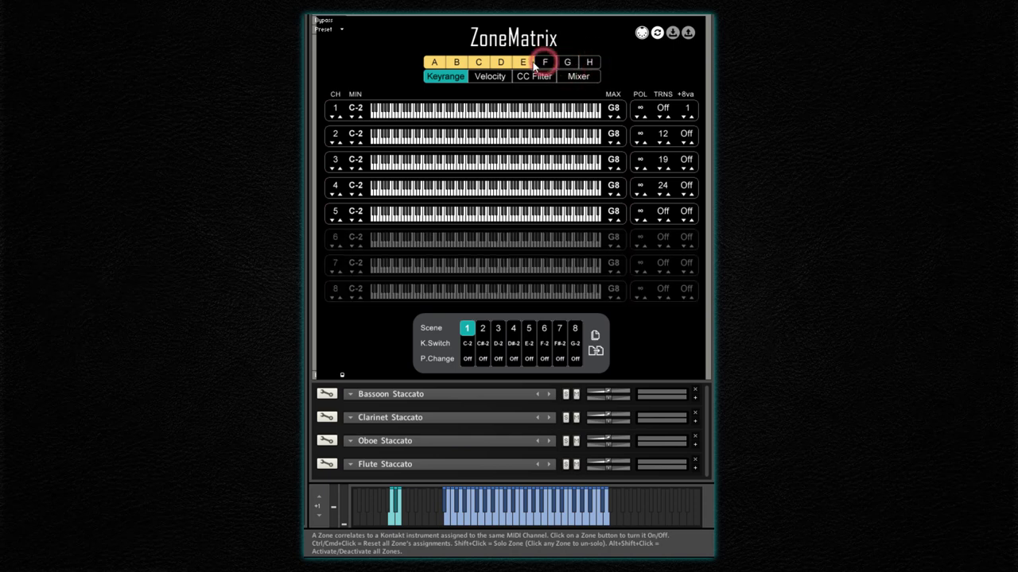
pyautogui.click(522, 62)
pyautogui.keyDown('ctrl'); pyautogui.click(437, 62); pyautogui.keyUp('ctrl')
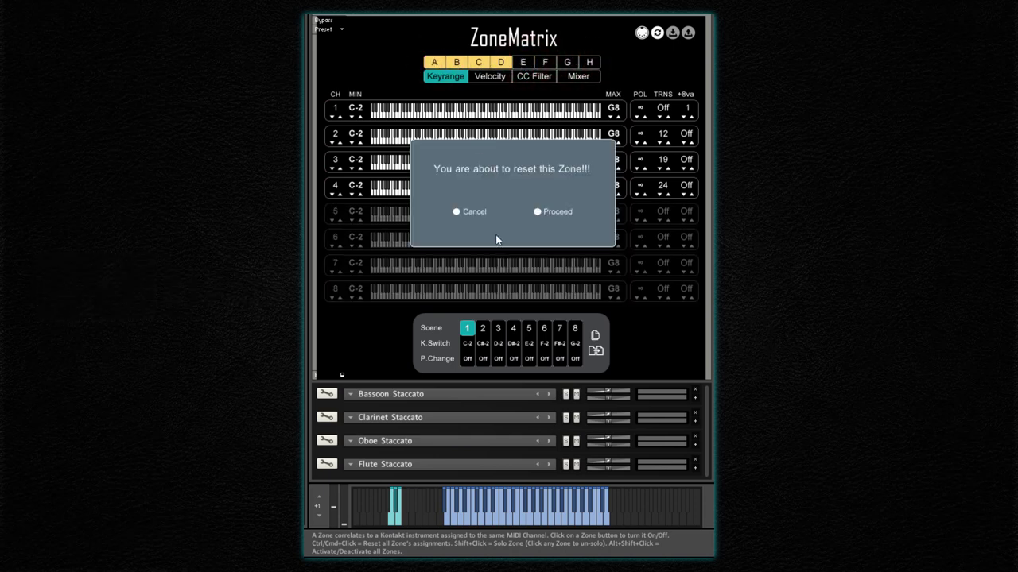
pyautogui.click(457, 212)
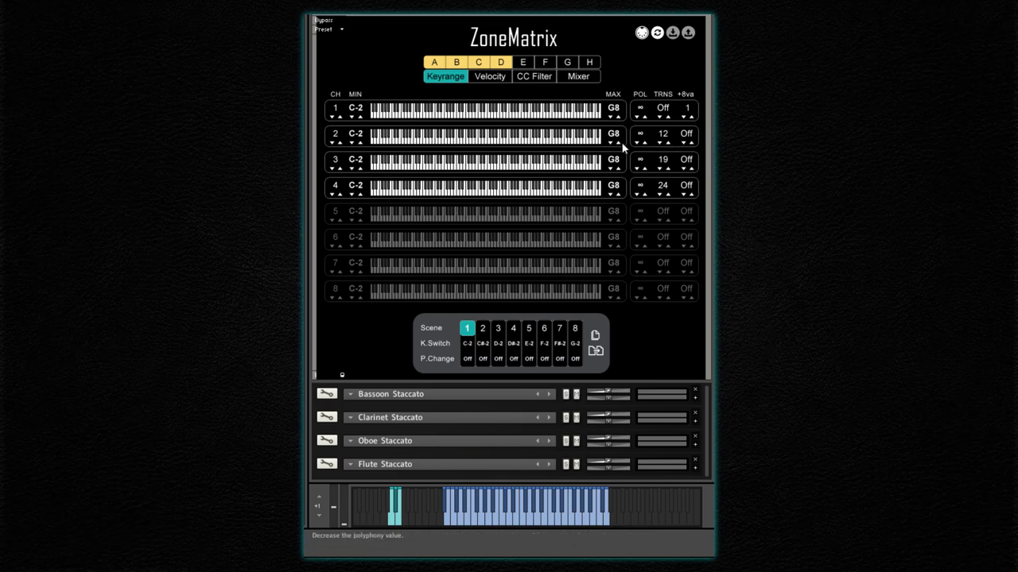
# - Learn key ranges A#0–D4 for channel 1 (Bassoon) and D2–D#5 for channel 2 (Clarinet)
pyautogui.keyDown('alt'); pyautogui.click(458, 111); pyautogui.keyUp('alt')
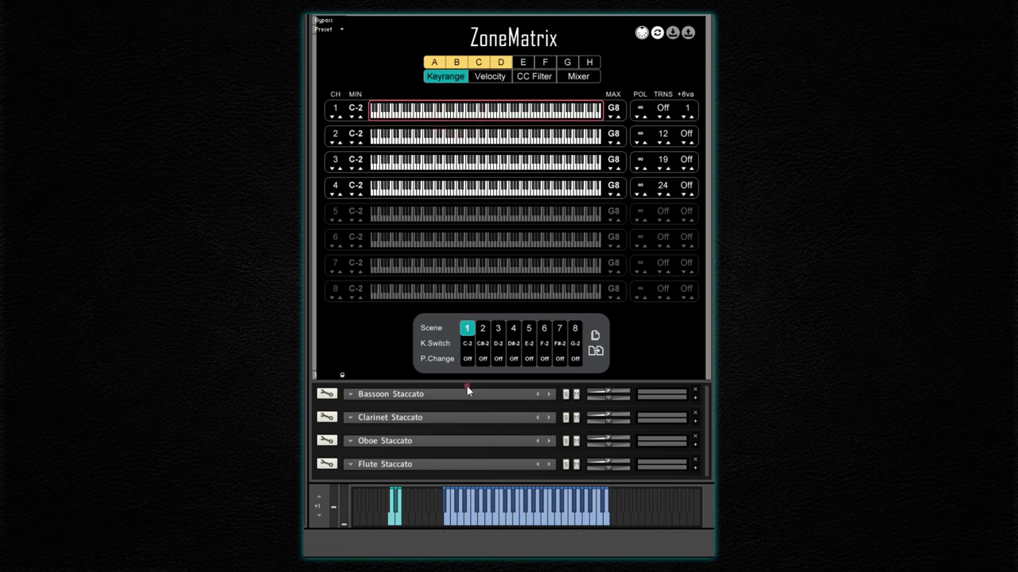
pyautogui.click(466, 389)
pyautogui.click(446, 509)
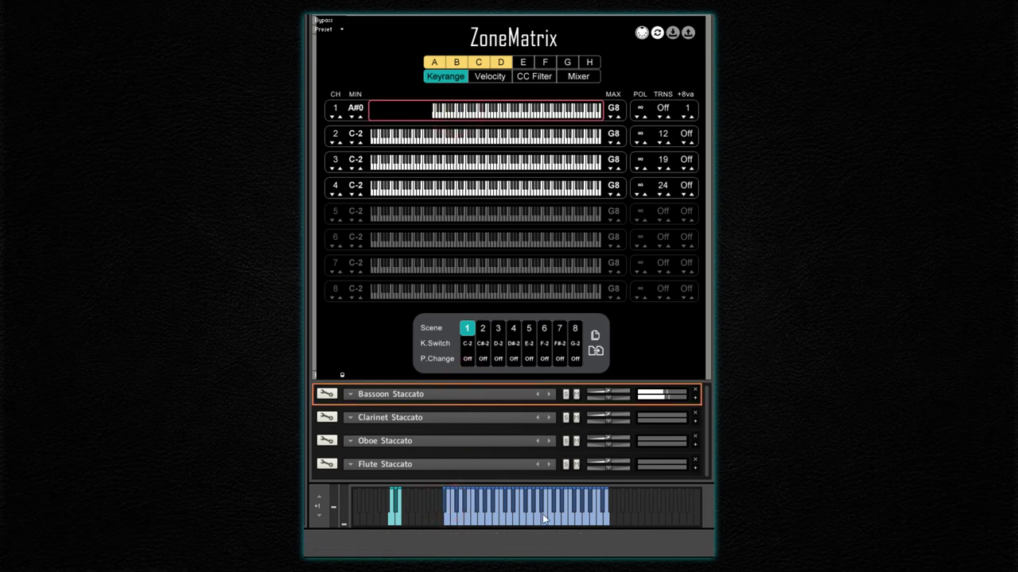
pyautogui.click(602, 521)
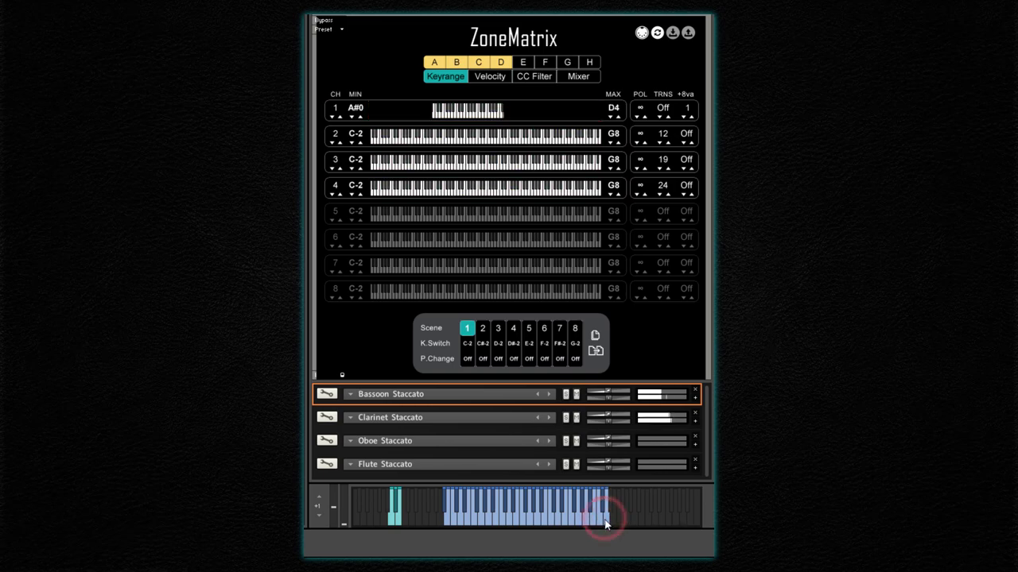
pyautogui.keyDown('alt'); pyautogui.click(469, 138); pyautogui.keyUp('alt')
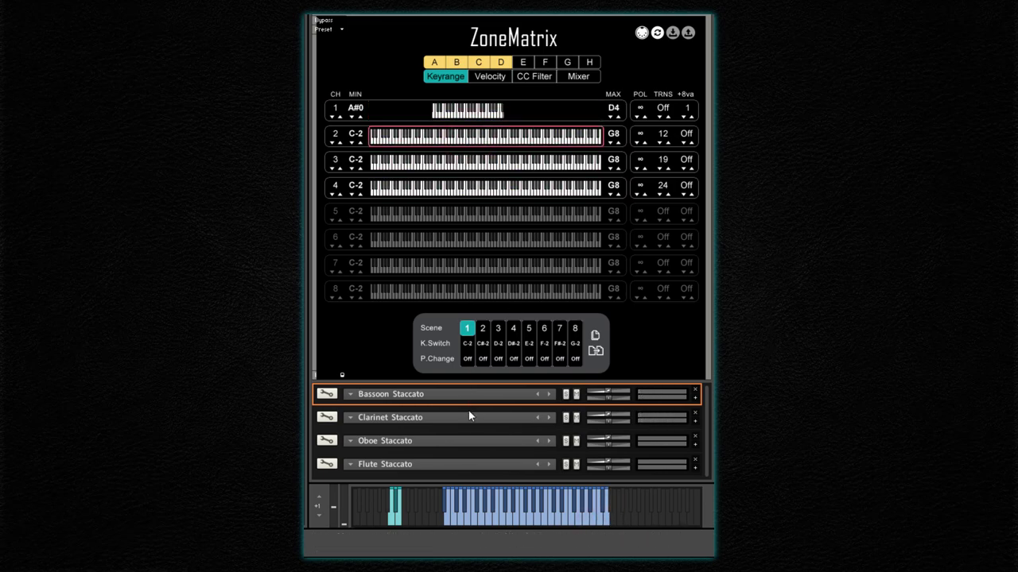
pyautogui.click(468, 413)
pyautogui.click(507, 521)
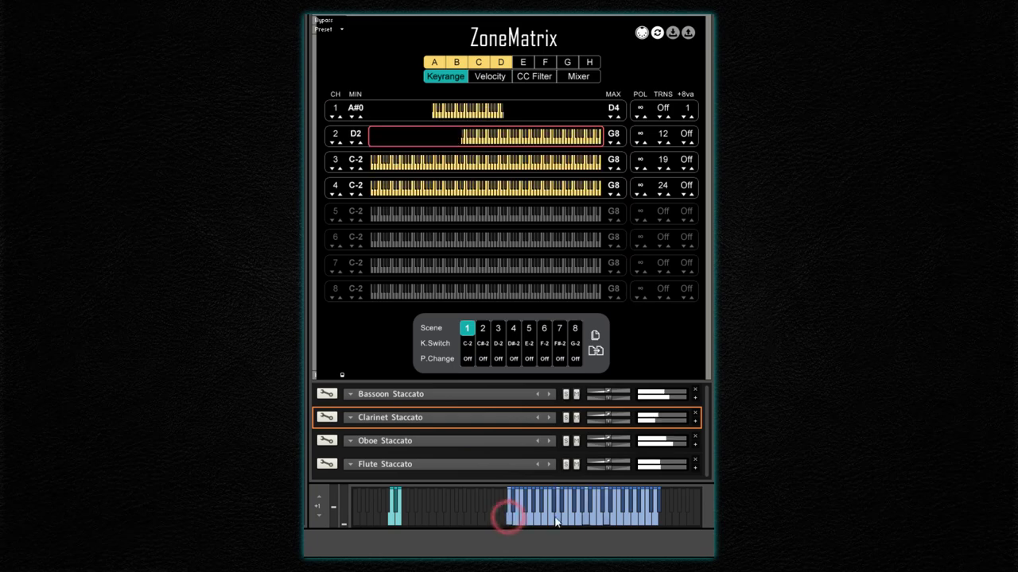
pyautogui.click(658, 513)
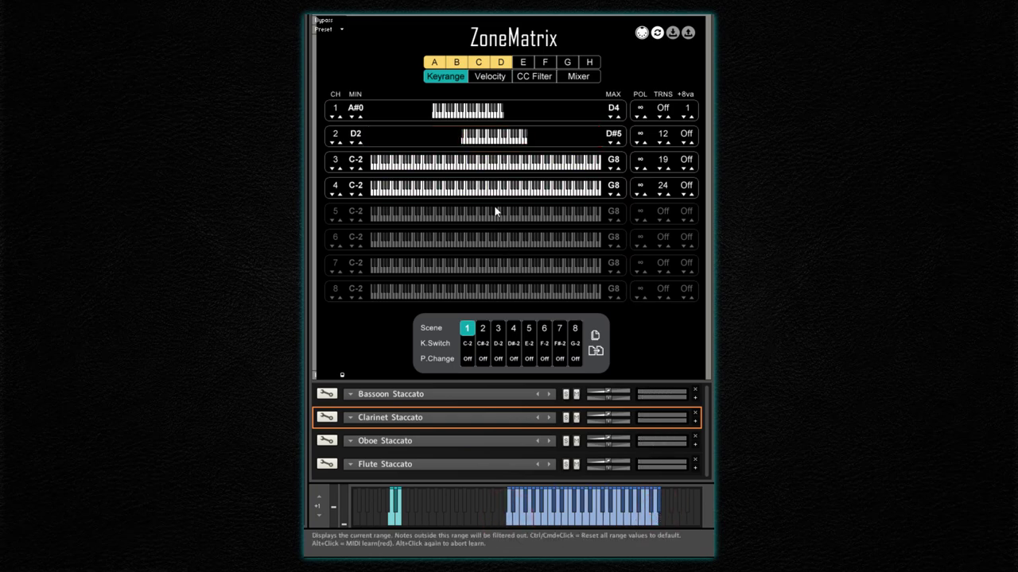
# - Learn key ranges A#2–F#5 for channel 3 (Oboe) and C3–C6 for channel 4 (Flute)
pyautogui.keyDown('alt'); pyautogui.click(482, 162); pyautogui.keyUp('alt')
pyautogui.click(472, 438)
pyautogui.click(541, 511)
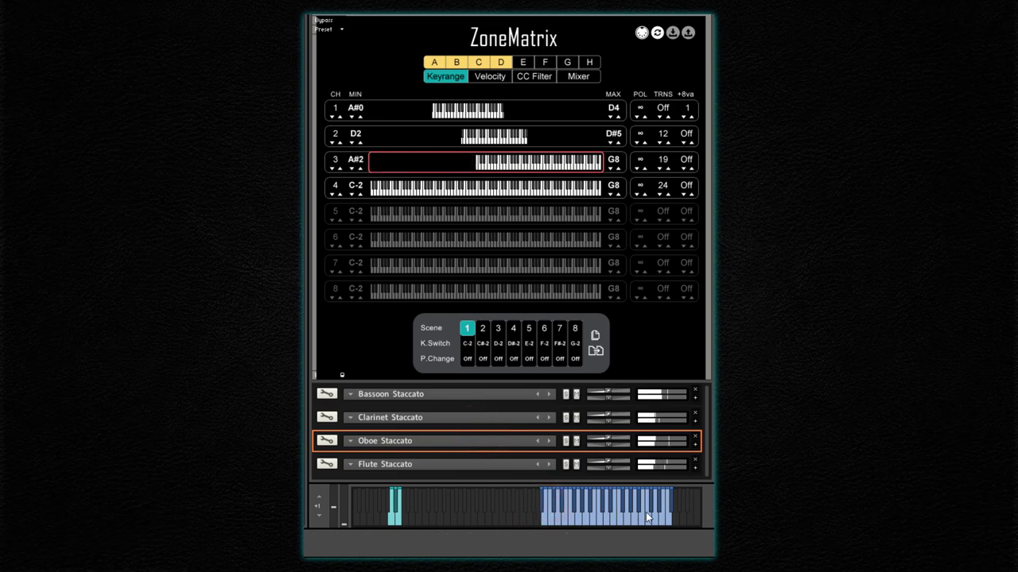
pyautogui.click(671, 509)
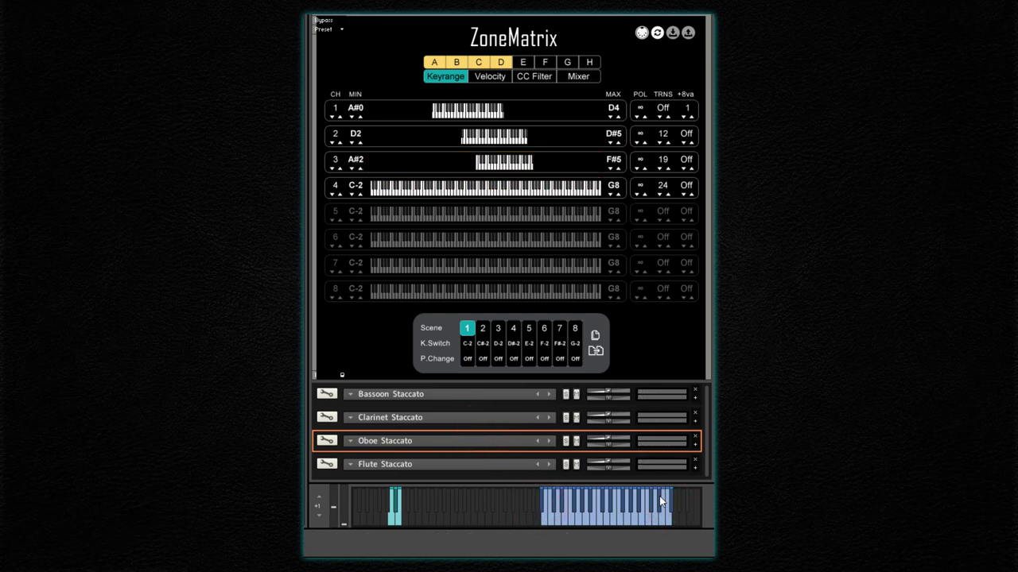
pyautogui.keyDown('alt'); pyautogui.click(511, 194); pyautogui.keyUp('alt')
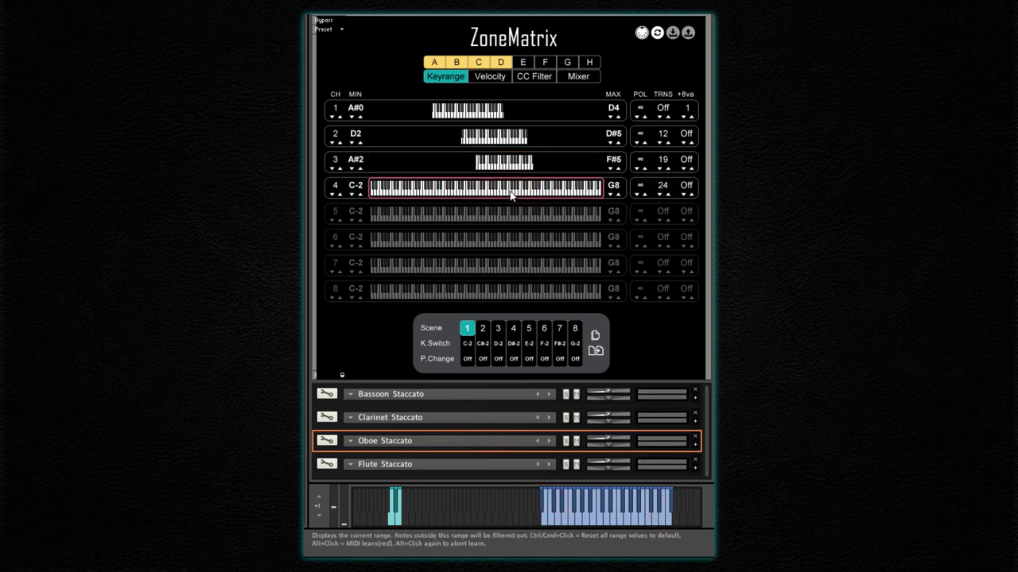
pyautogui.click(515, 456)
pyautogui.click(552, 519)
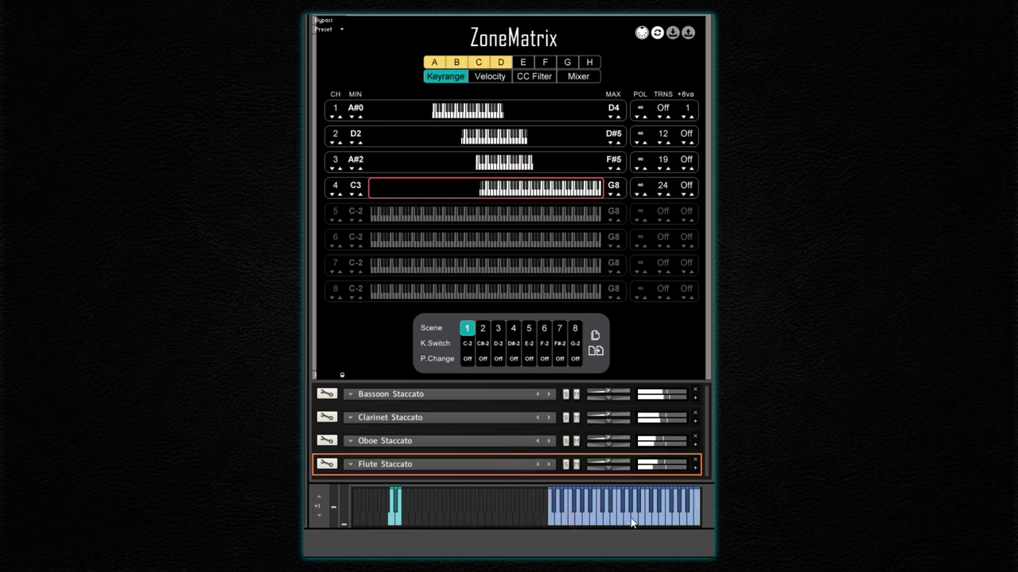
pyautogui.click(695, 512)
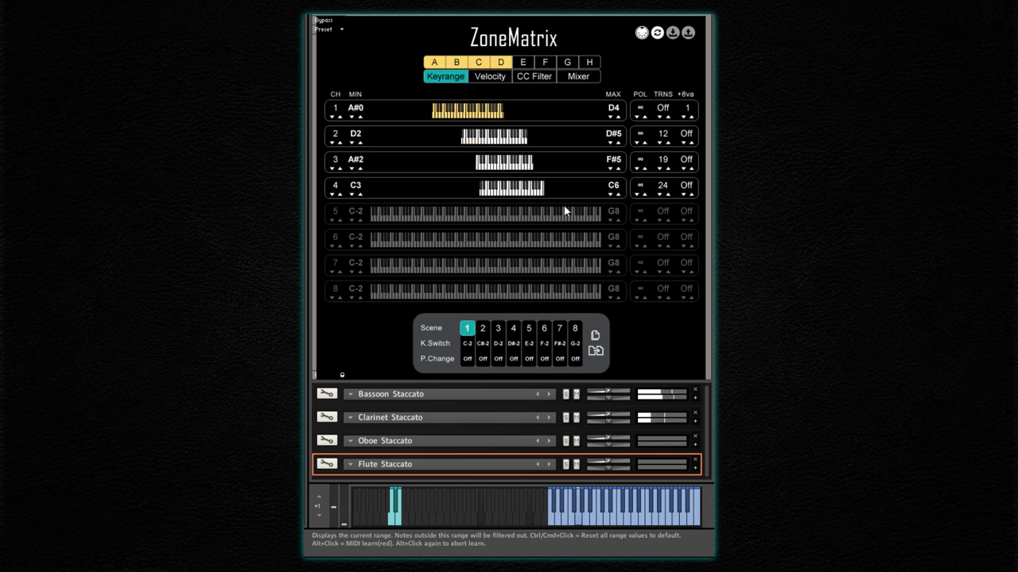
# - Reset transposition to Off on channels 2, 3 and 4
pyautogui.keyDown('ctrl'); pyautogui.click(663, 133); pyautogui.keyUp('ctrl')
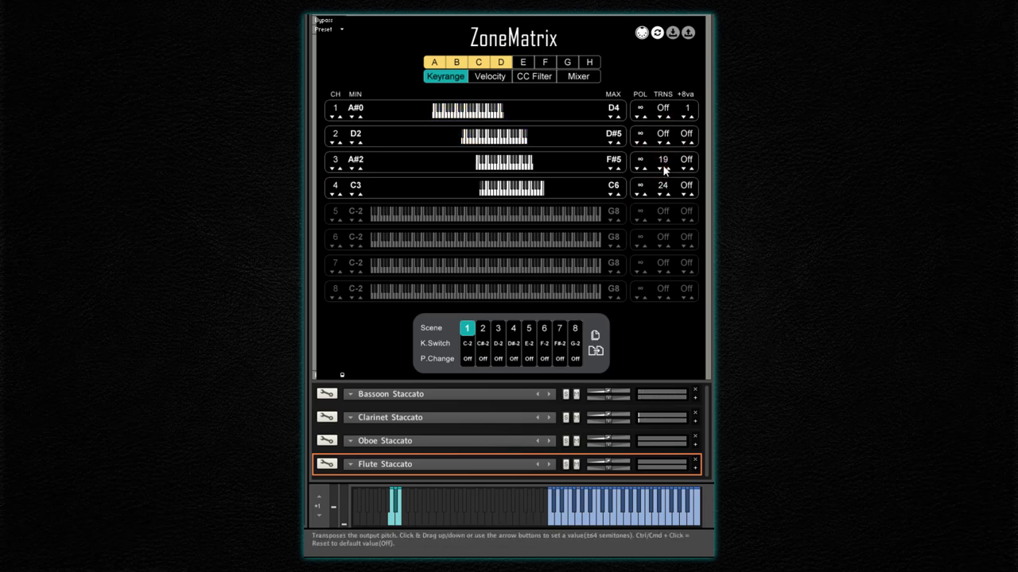
pyautogui.keyDown('ctrl'); pyautogui.click(664, 164); pyautogui.keyUp('ctrl')
pyautogui.keyDown('ctrl'); pyautogui.click(664, 185); pyautogui.keyUp('ctrl')
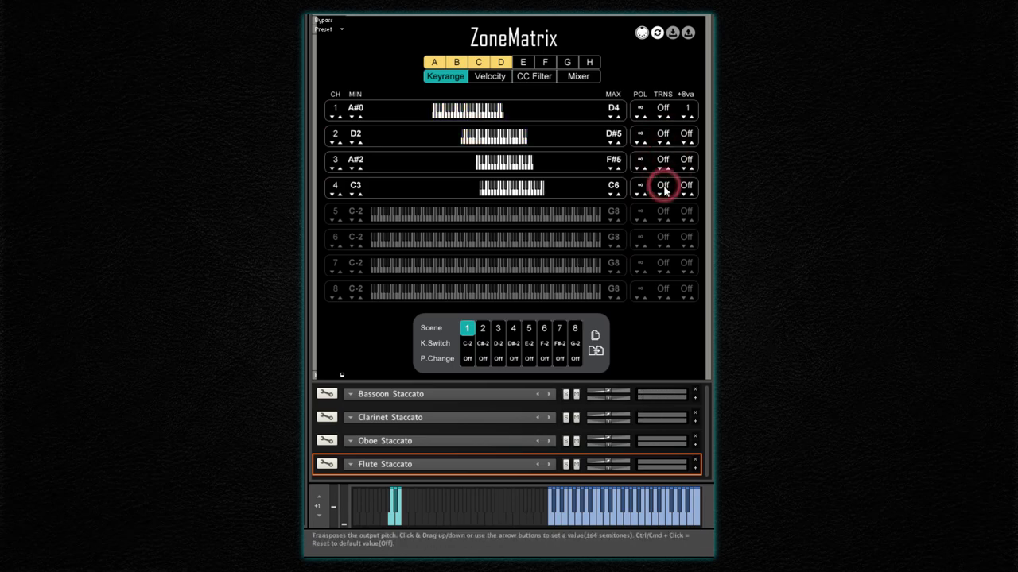
# - Set +8va to 2 on channels 2, 3 and 4
pyautogui.click(690, 143)
pyautogui.click(690, 143)
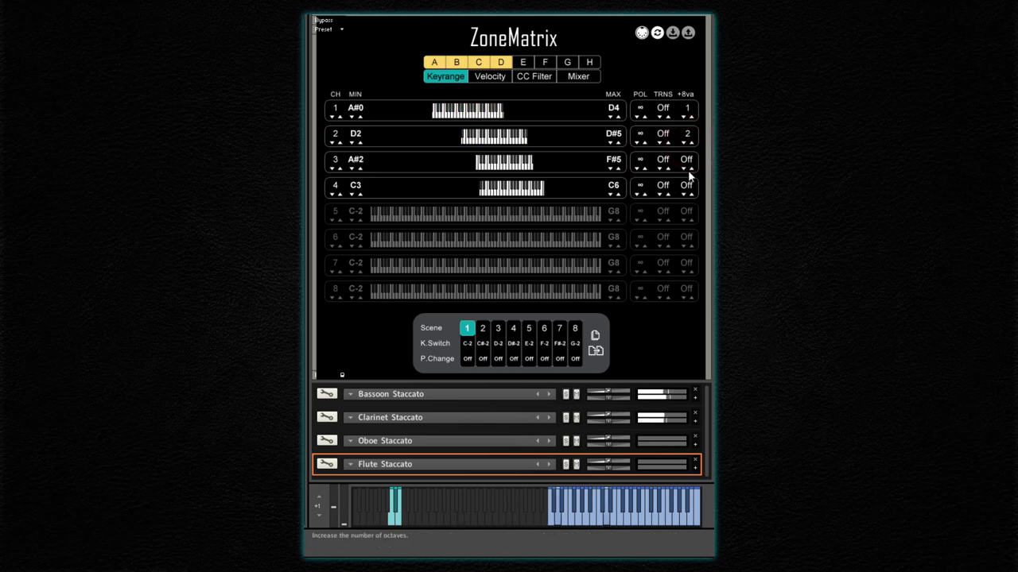
pyautogui.click(690, 169)
pyautogui.click(690, 169)
pyautogui.click(690, 195)
pyautogui.click(690, 195)
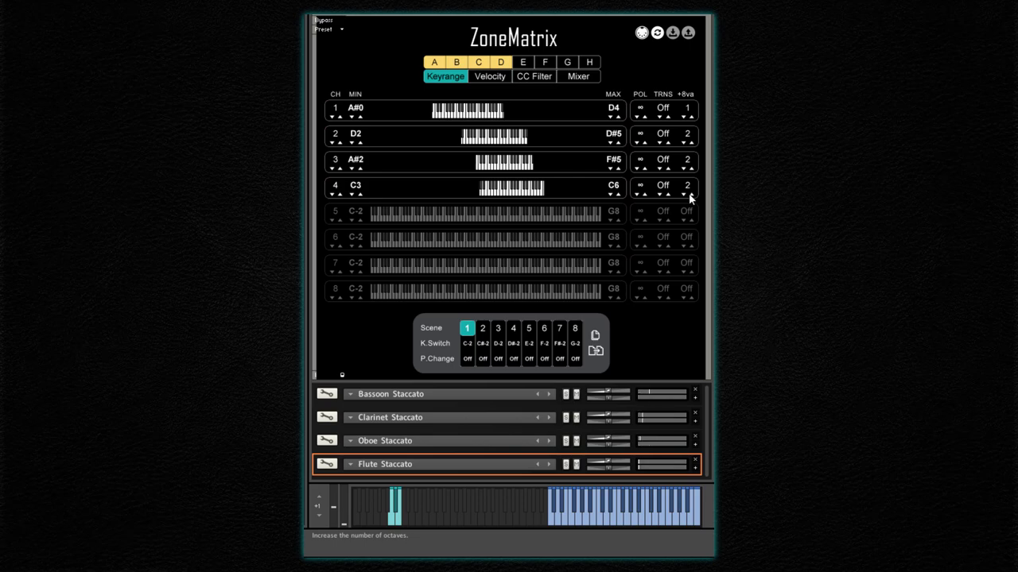
# - Reset channels 4, 3, 2 and 1 to the full C-2–G8 key range, then raise the reset-all-keyranges warning
pyautogui.keyDown('ctrl'); pyautogui.click(518, 191); pyautogui.keyUp('ctrl')
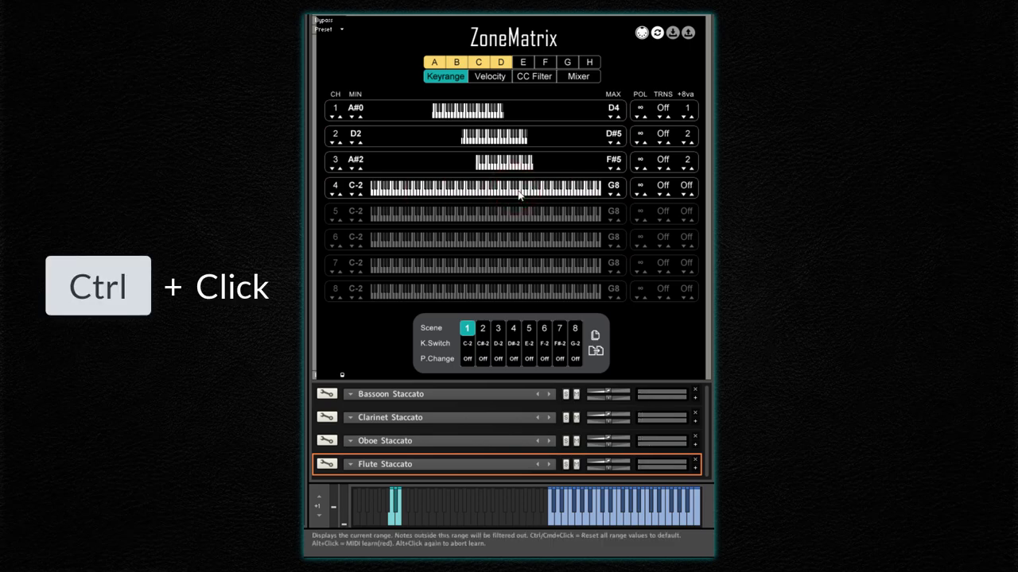
pyautogui.keyDown('ctrl'); pyautogui.click(509, 169); pyautogui.keyUp('ctrl')
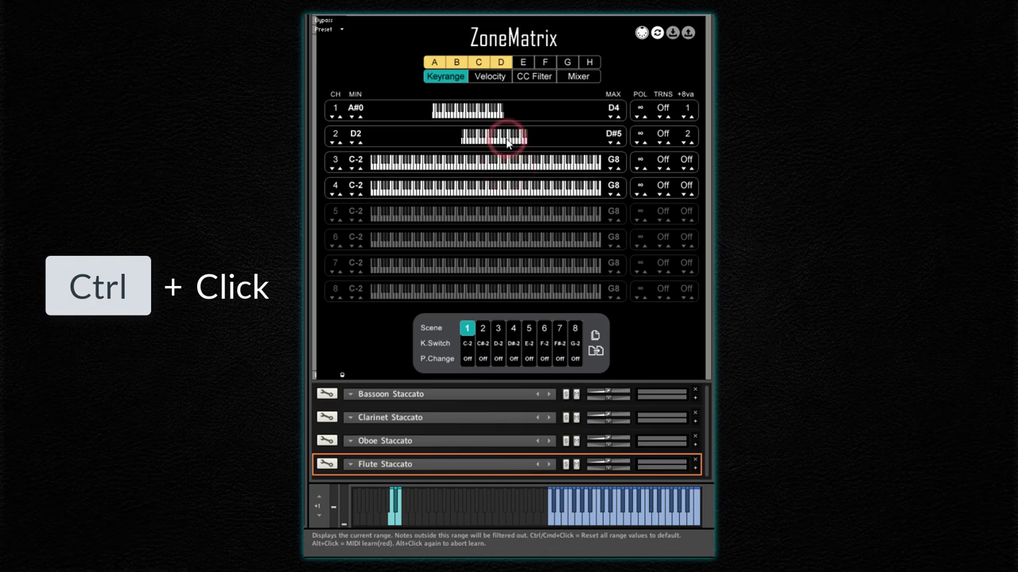
pyautogui.keyDown('ctrl'); pyautogui.click(505, 140); pyautogui.keyUp('ctrl')
pyautogui.keyDown('ctrl'); pyautogui.click(484, 112); pyautogui.keyUp('ctrl')
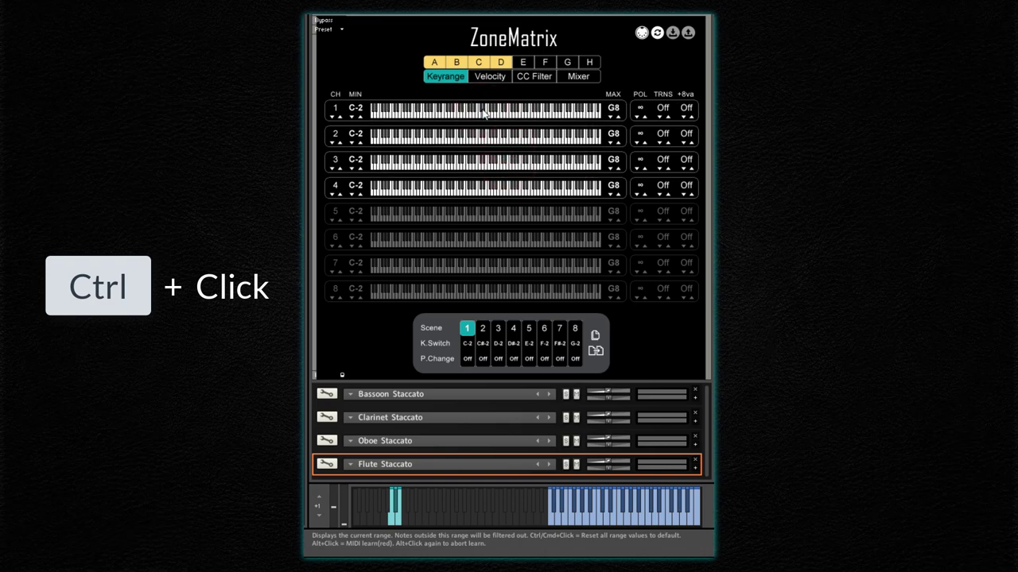
pyautogui.keyDown('ctrl'); pyautogui.click(455, 80); pyautogui.keyUp('ctrl')
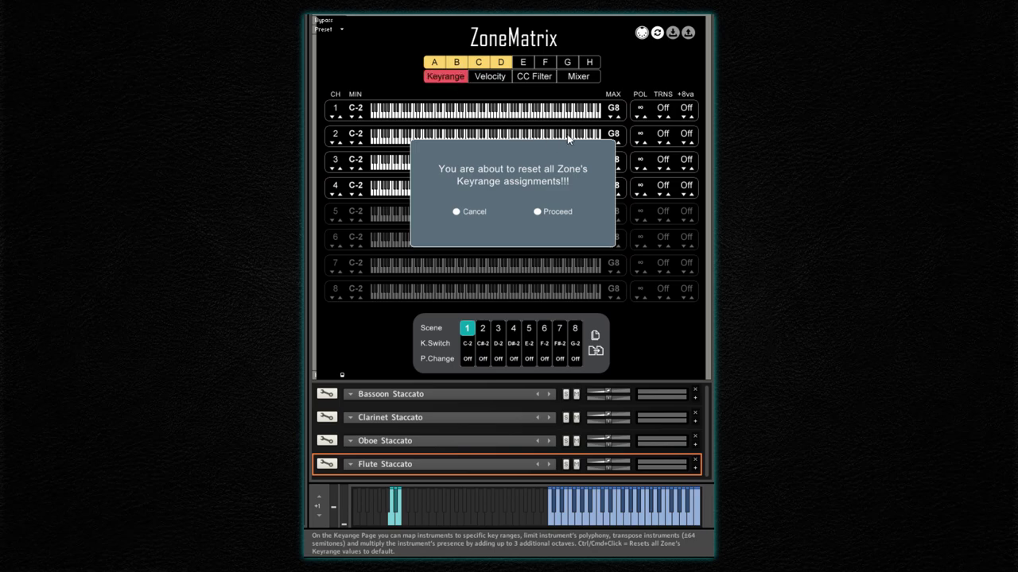
# - Cancel the keyrange reset warning, then open the scene reset options and cancel them too
pyautogui.click(455, 213)
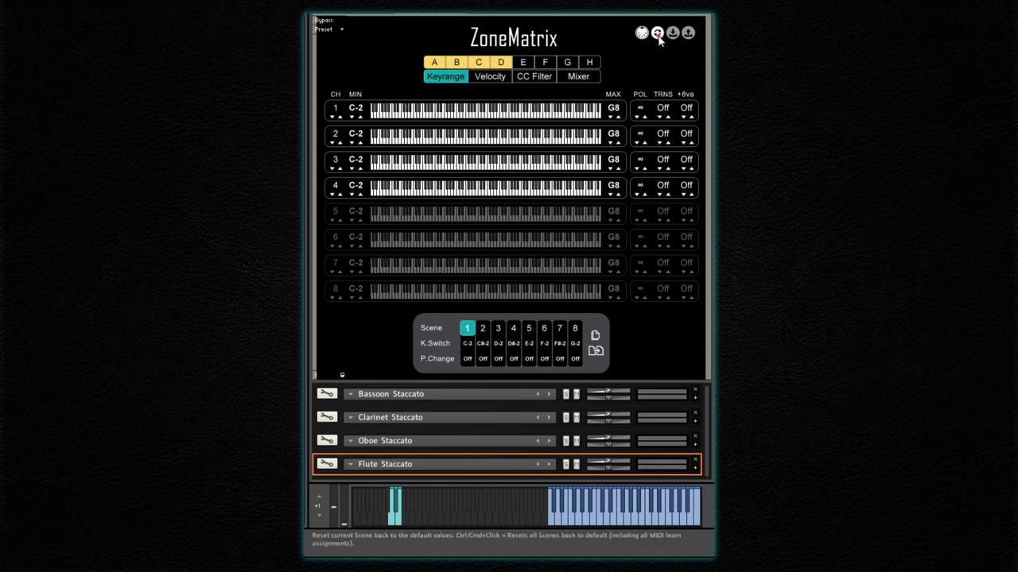
pyautogui.click(658, 35)
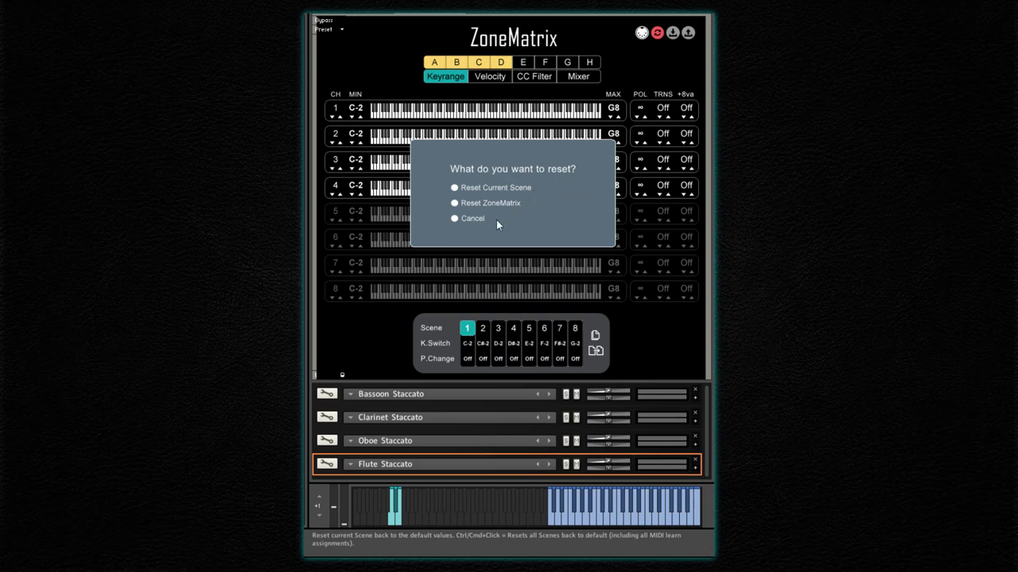
pyautogui.click(454, 222)
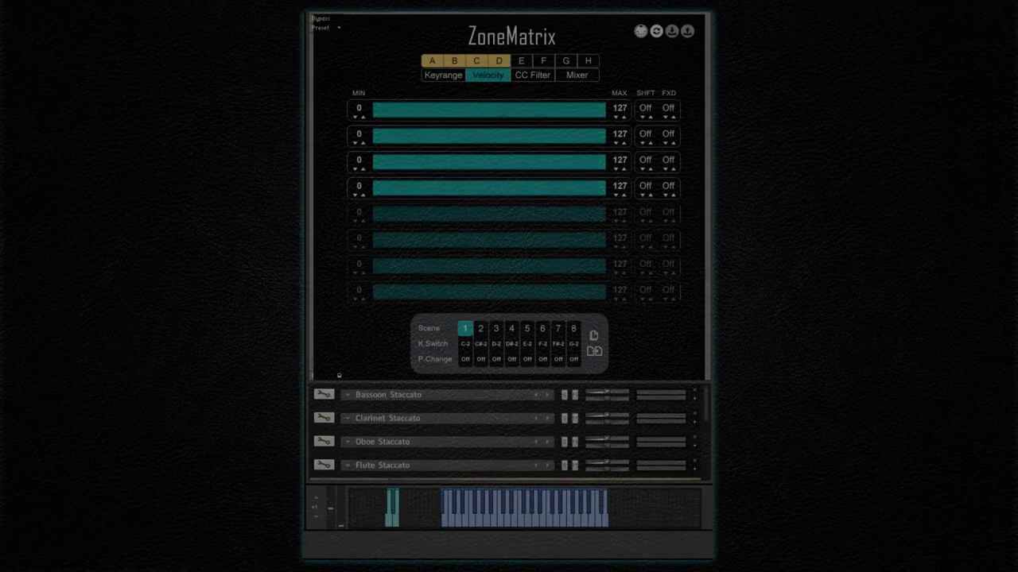
# - Enable zones E and F, briefly turning zones A–D off and back on
pyautogui.click(521, 61)
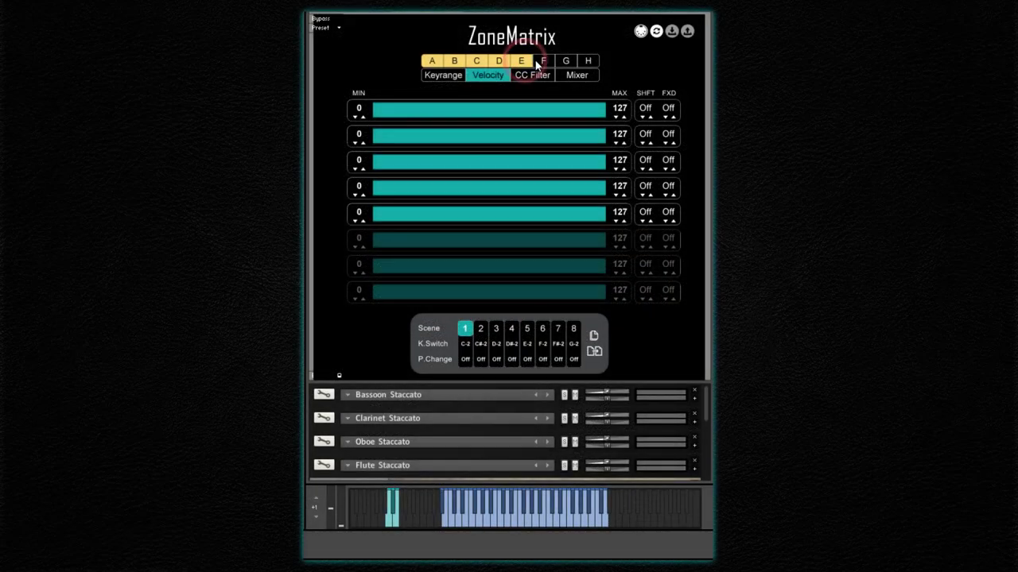
pyautogui.click(543, 61)
pyautogui.scroll(-1, 509, 447)
pyautogui.scroll(-1, 509, 447)
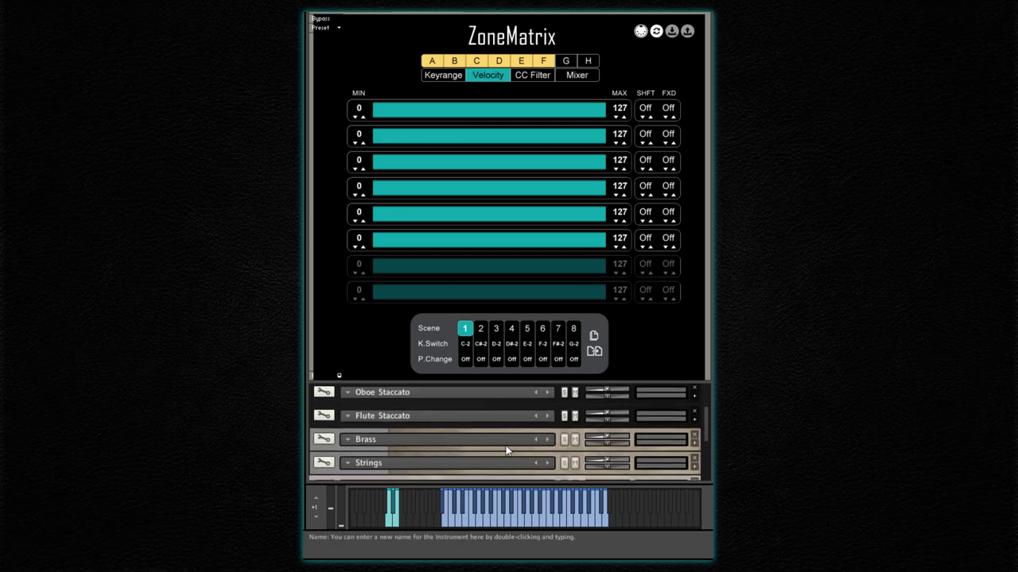
pyautogui.click(496, 62)
pyautogui.click(476, 62)
pyautogui.click(454, 61)
pyautogui.click(434, 62)
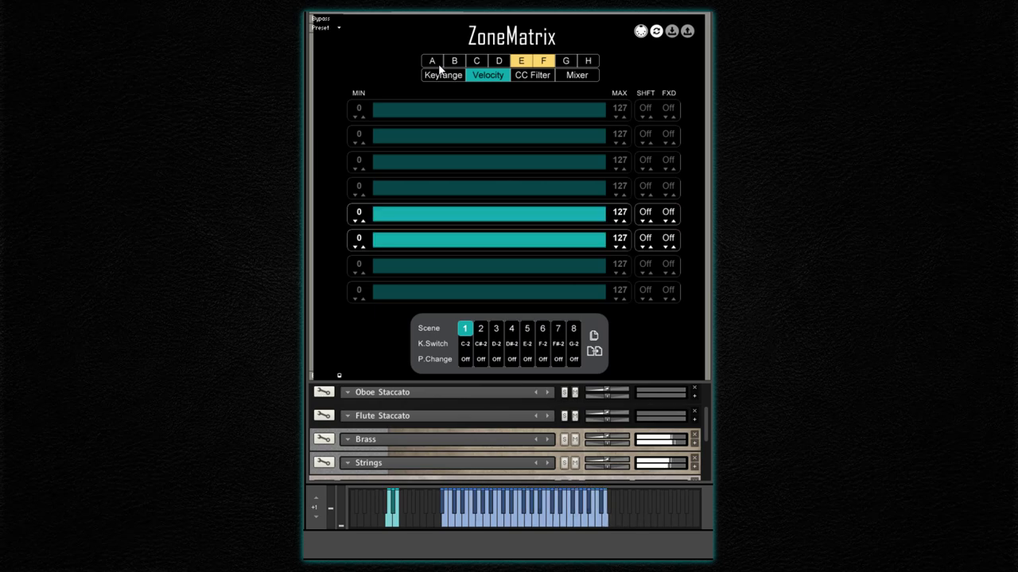
pyautogui.click(436, 64)
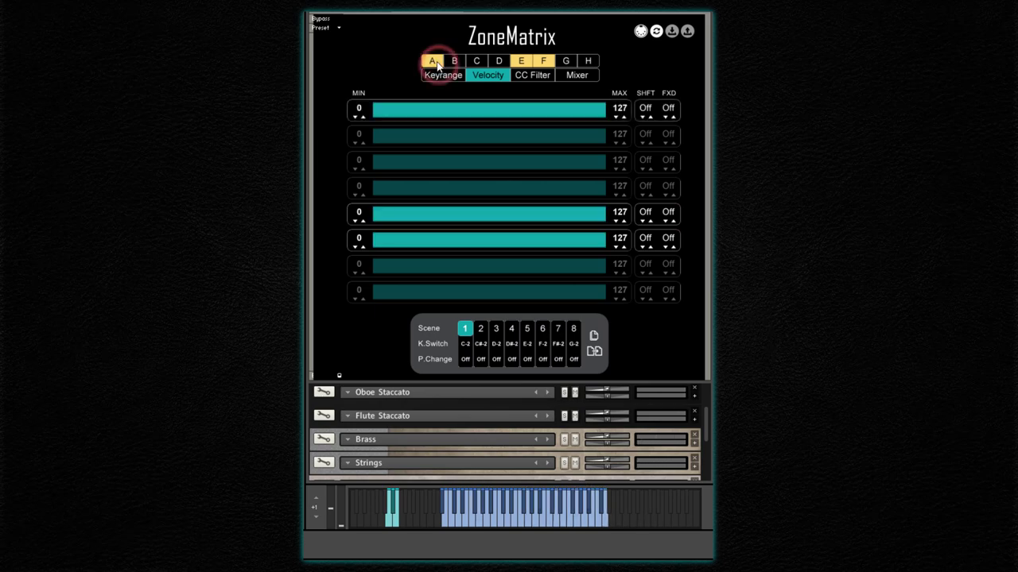
pyautogui.click(454, 62)
pyautogui.click(477, 62)
pyautogui.click(496, 63)
# - Adjust zones E and F velocity limits, linking both maximums up to 127
pyautogui.moveTo(359, 213)
pyautogui.mouseDown()
pyautogui.moveTo(359, 237)
pyautogui.moveTo(364, 35)
pyautogui.mouseUp()
pyautogui.moveTo(358, 211); pyautogui.dragTo(363, 72)
pyautogui.click(361, 236)
pyautogui.moveTo(361, 233); pyautogui.dragTo(363, 131)
pyautogui.moveTo(625, 213); pyautogui.dragTo(614, 408)
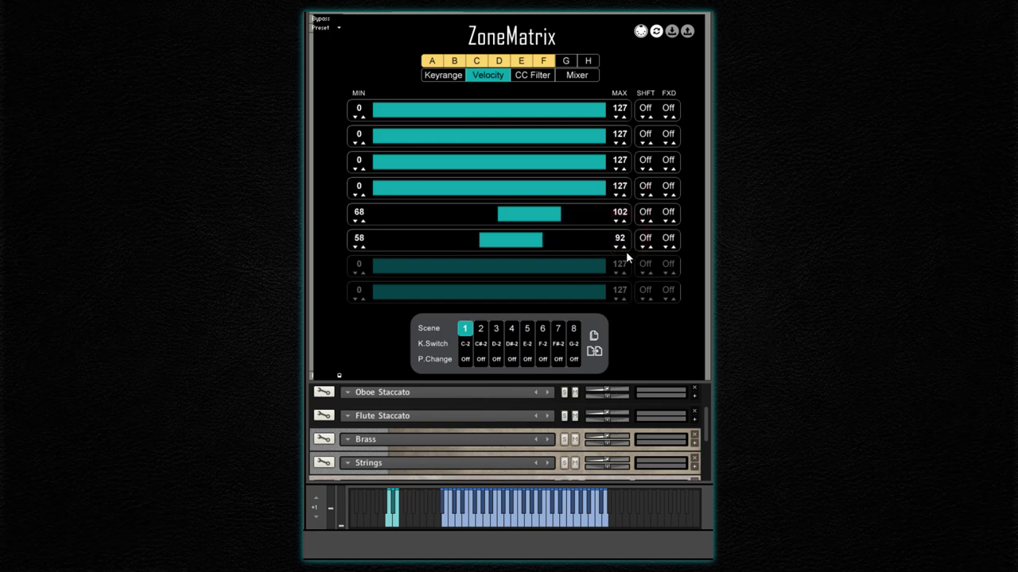
pyautogui.click(624, 248)
pyautogui.moveTo(625, 250); pyautogui.dragTo(614, 226)
pyautogui.moveTo(358, 226); pyautogui.dragTo(356, 243)
pyautogui.keyDown('alt'); pyautogui.click(357, 239); pyautogui.keyUp('alt')
pyautogui.keyDown('alt'); pyautogui.click(359, 213); pyautogui.keyUp('alt')
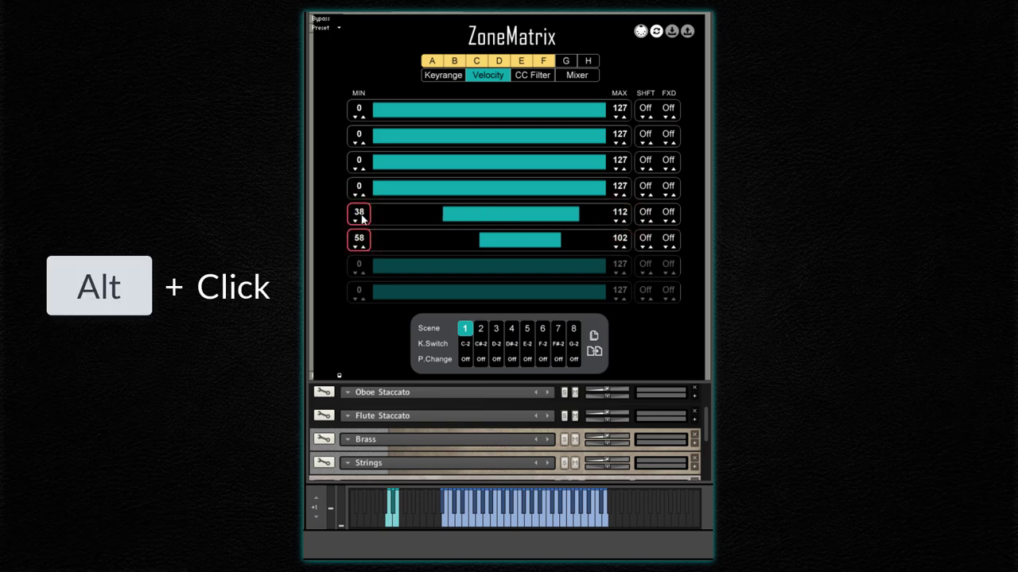
pyautogui.moveTo(362, 219); pyautogui.dragTo(362, 191)
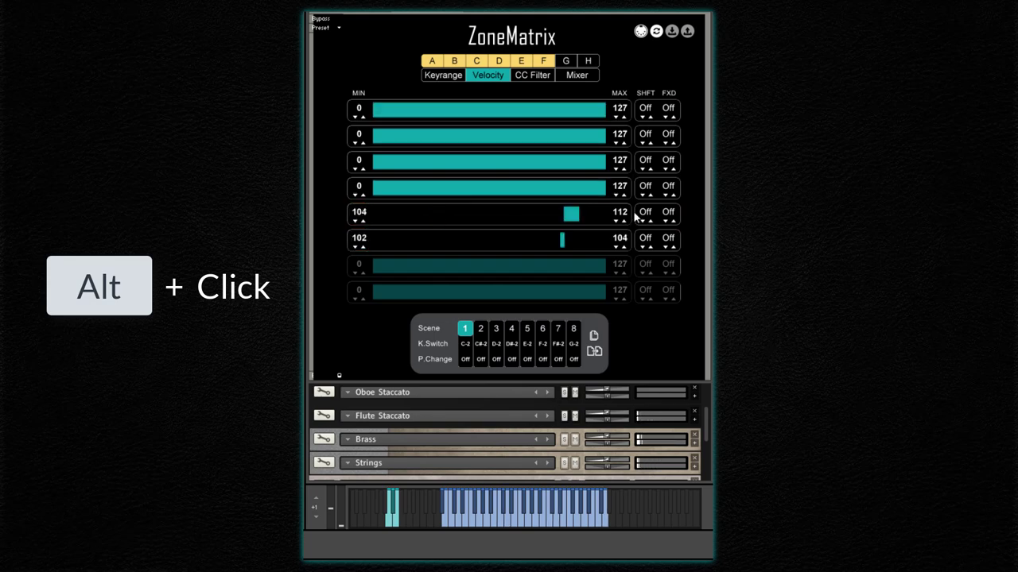
pyautogui.click(623, 214)
pyautogui.keyDown('alt'); pyautogui.click(623, 242); pyautogui.keyUp('alt')
pyautogui.moveTo(623, 245); pyautogui.dragTo(586, 232)
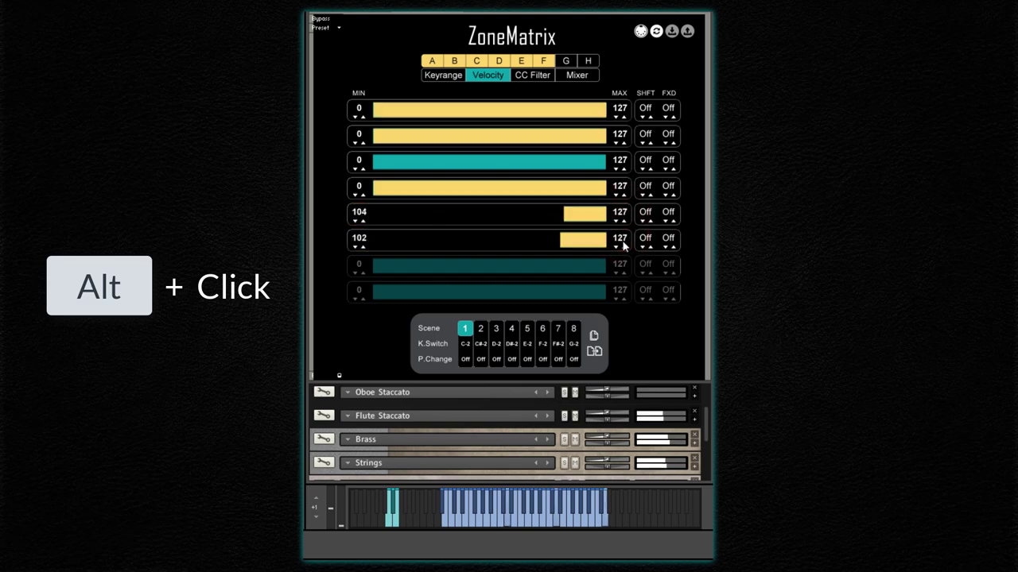
# - Raise zones E and F minimum velocities to 120, giving both a 120–127 range
pyautogui.click(573, 216)
pyautogui.keyDown('alt'); pyautogui.click(575, 242); pyautogui.keyUp('alt')
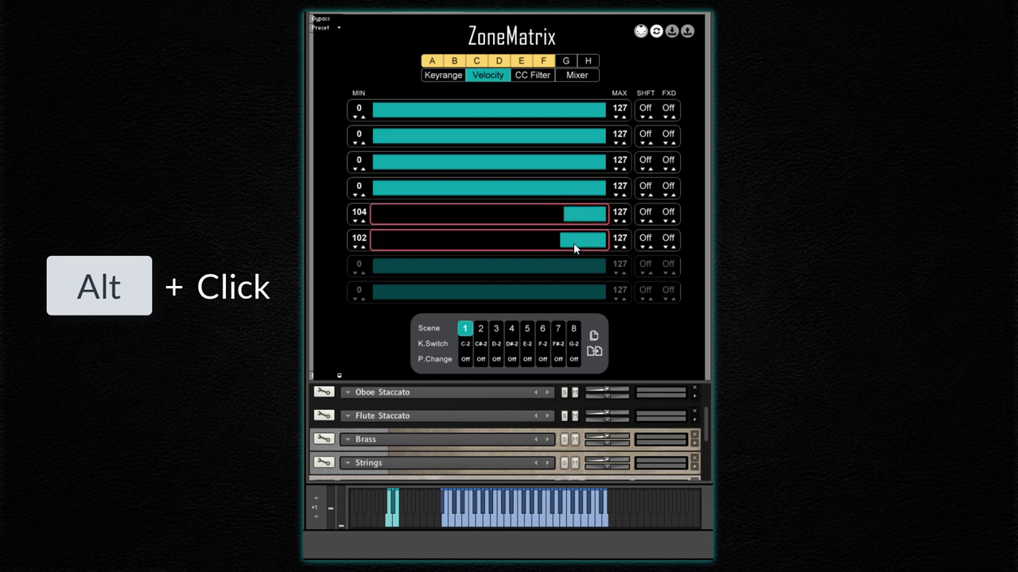
pyautogui.moveTo(575, 248); pyautogui.dragTo(572, 246)
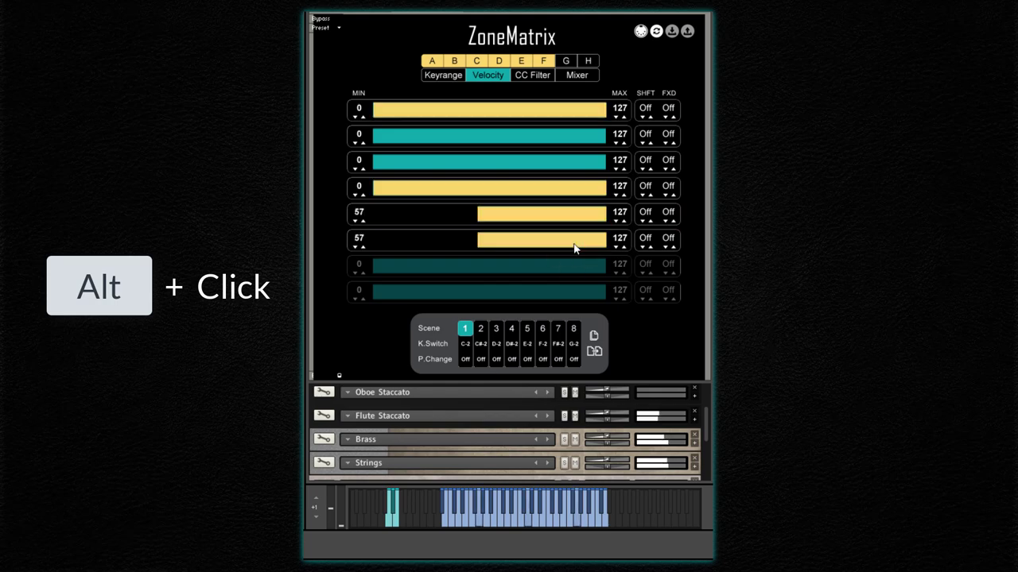
pyautogui.keyDown('shift'); pyautogui.click(364, 223); pyautogui.keyUp('shift')
pyautogui.keyDown('shift'); pyautogui.click(363, 223); pyautogui.keyUp('shift')
pyautogui.keyDown('shift'); pyautogui.click(363, 248); pyautogui.keyUp('shift')
pyautogui.click(364, 248)
pyautogui.click(363, 222)
pyautogui.click(363, 222)
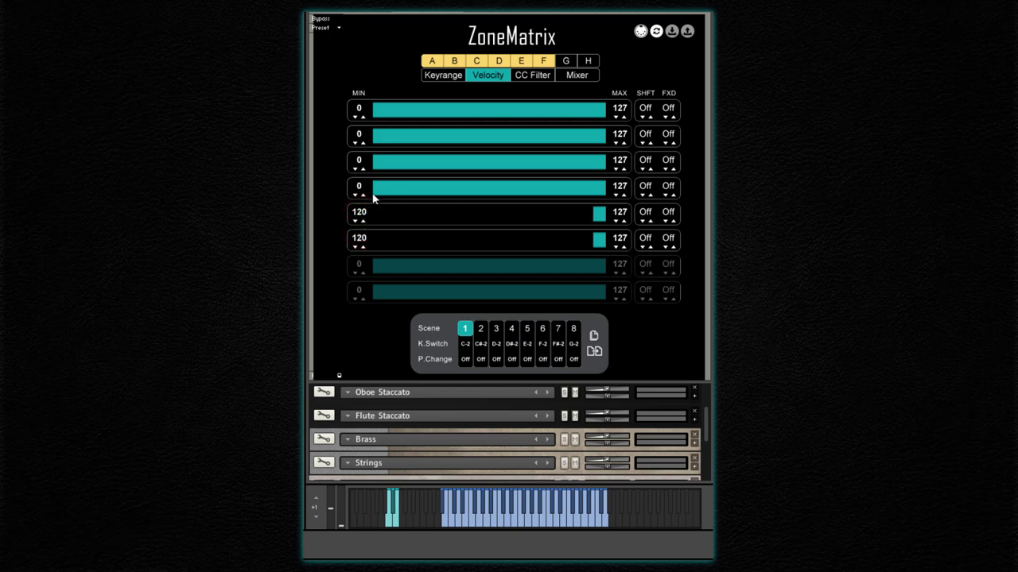
# - Drag zone D's minimum velocity up toward 77
pyautogui.moveTo(362, 195); pyautogui.dragTo(363, 118)
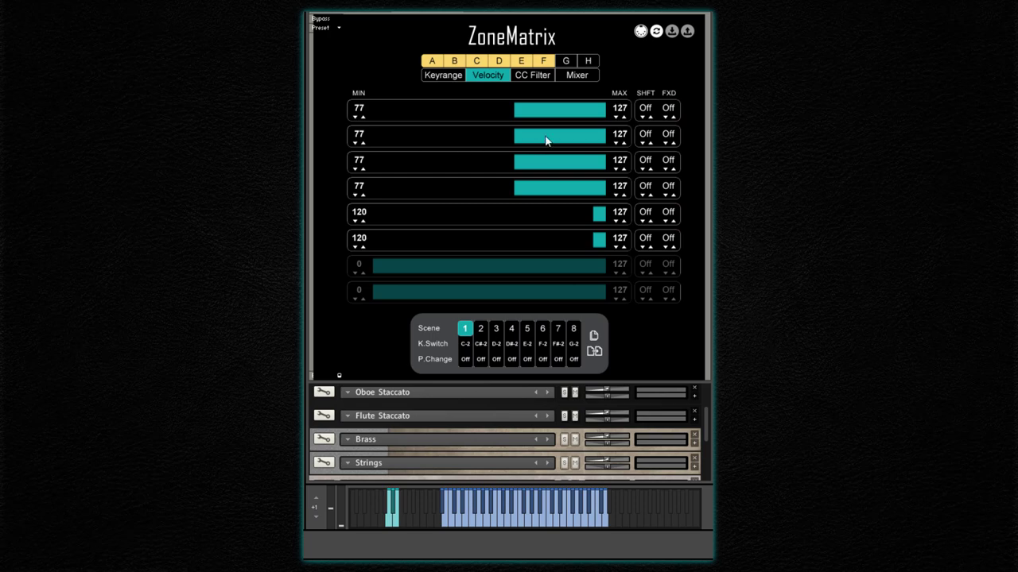
# - Enable zones G and H and lower both maximum velocities to 76
pyautogui.click(563, 62)
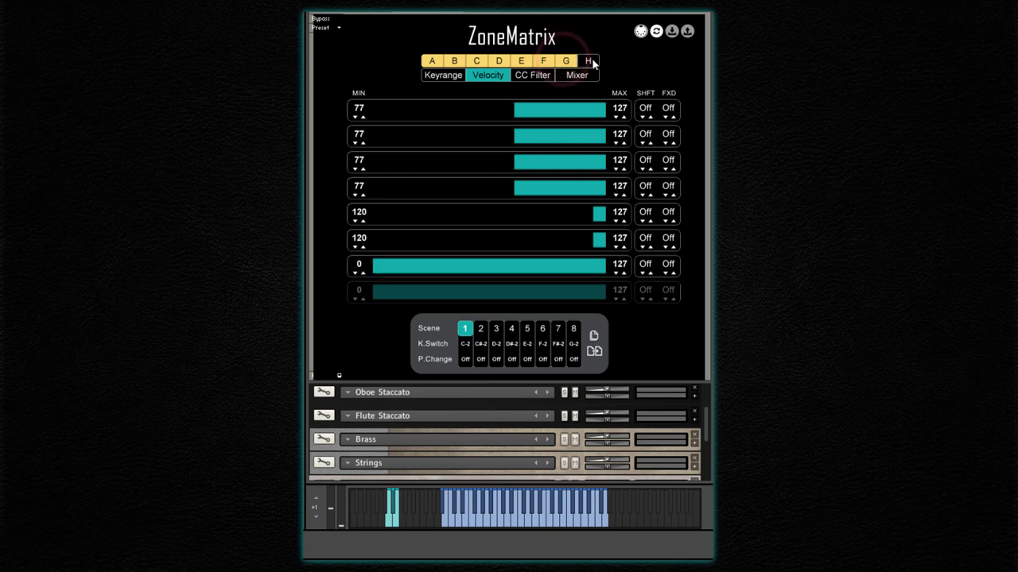
pyautogui.click(587, 60)
pyautogui.scroll(-2, 556, 443)
pyautogui.scroll(-1, 557, 443)
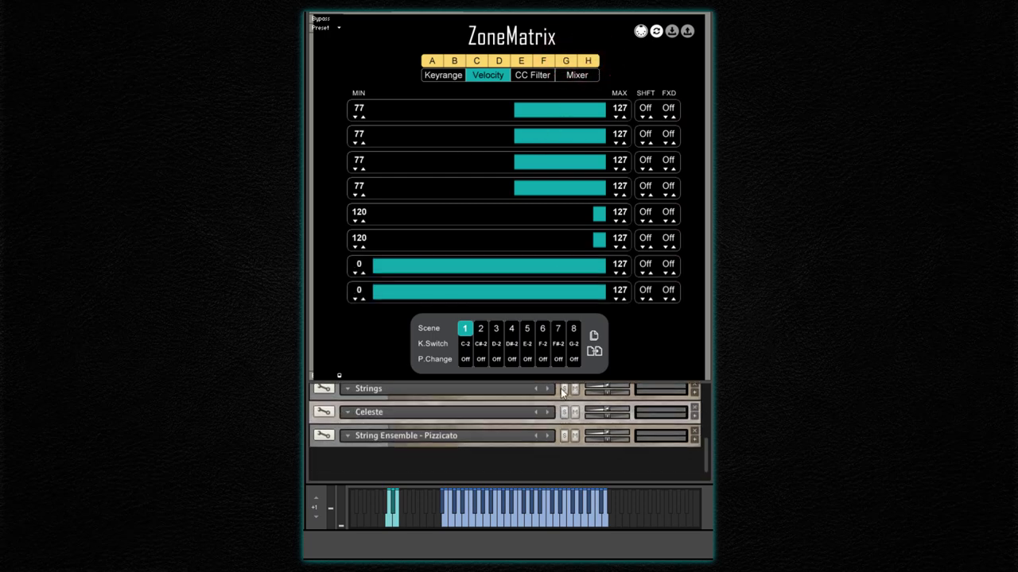
pyautogui.click(614, 273)
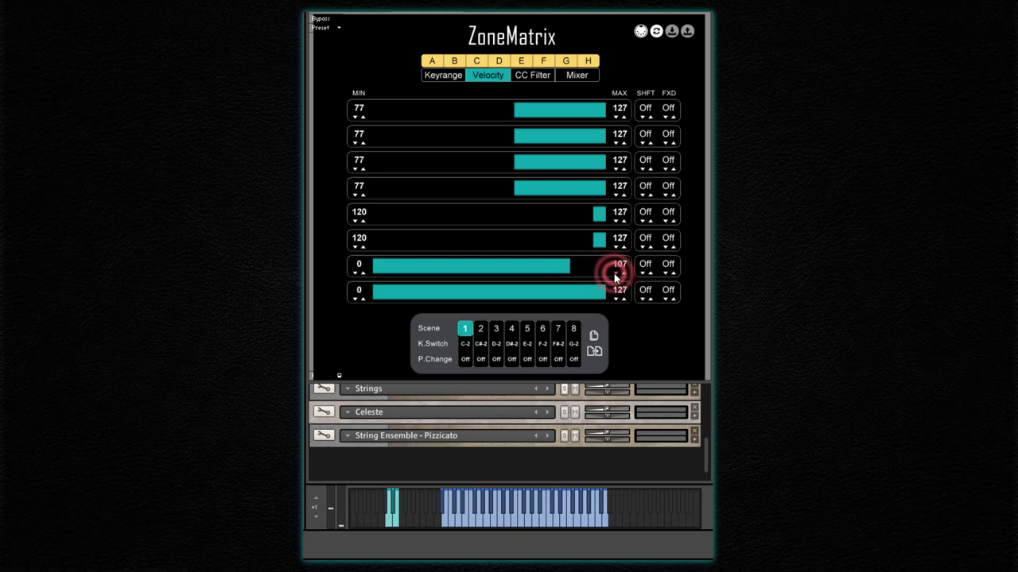
pyautogui.click(615, 299)
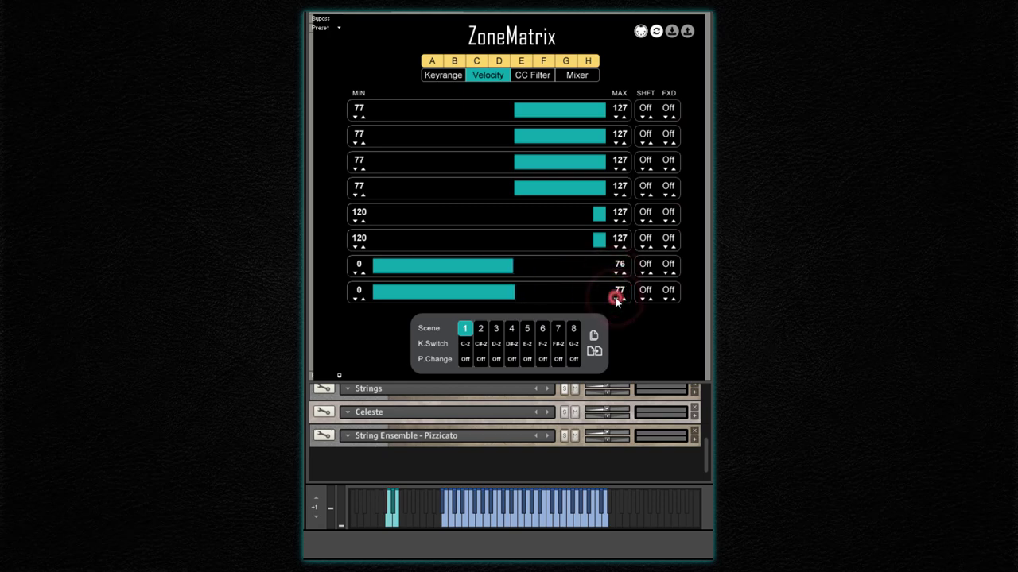
# - Turn zones F through A off to isolate G and H, then re-enable all eight zones
pyautogui.click(543, 61)
pyautogui.click(521, 61)
pyautogui.click(499, 60)
pyautogui.click(476, 61)
pyautogui.click(454, 61)
pyautogui.click(432, 60)
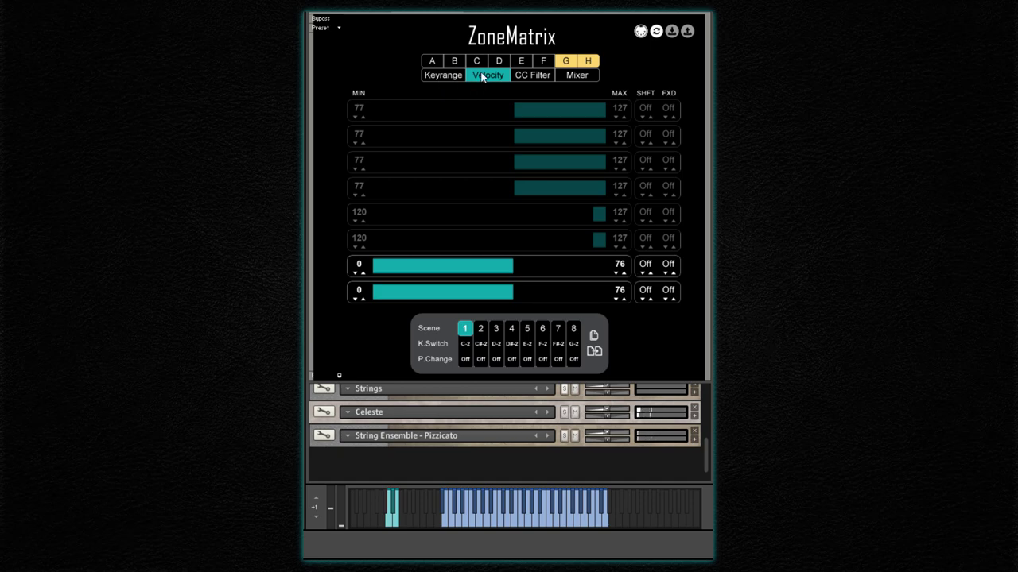
pyautogui.keyDown('alt'); pyautogui.keyDown('shift'); pyautogui.click(543, 67); pyautogui.keyUp('shift'); pyautogui.keyUp('alt')
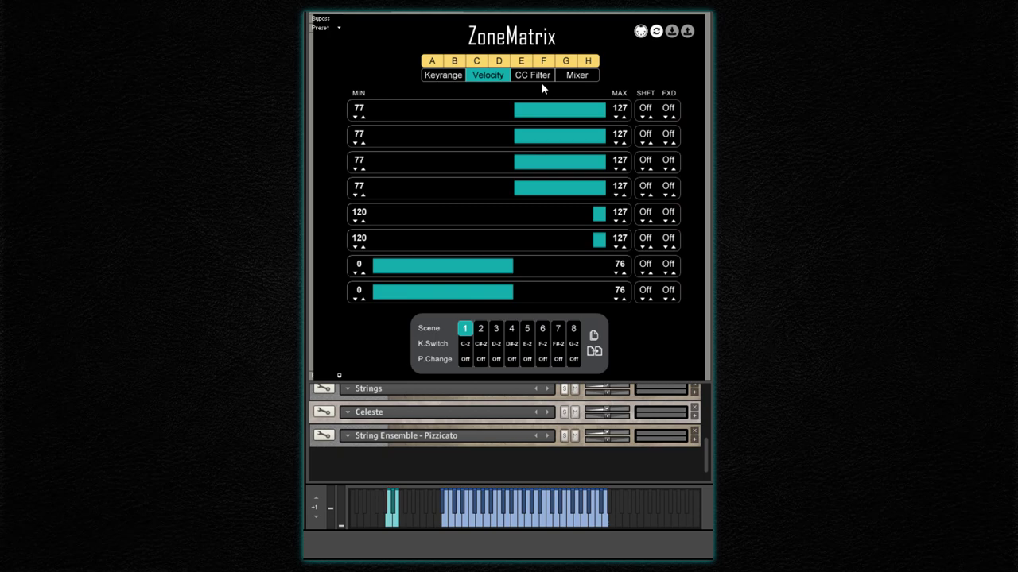
# - Select zones G and H and set their velocity shift to 50
pyautogui.click(565, 62)
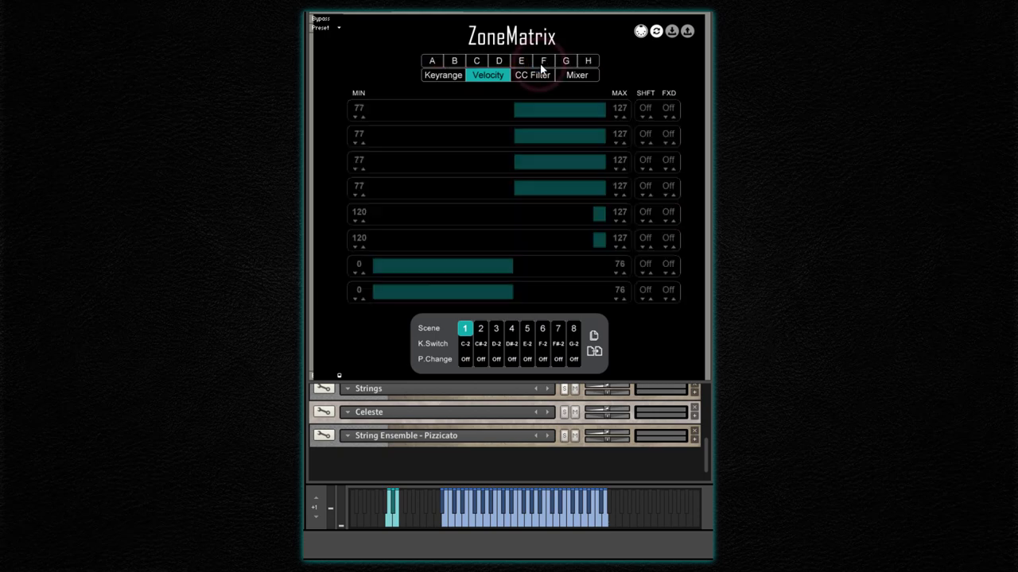
pyautogui.click(588, 61)
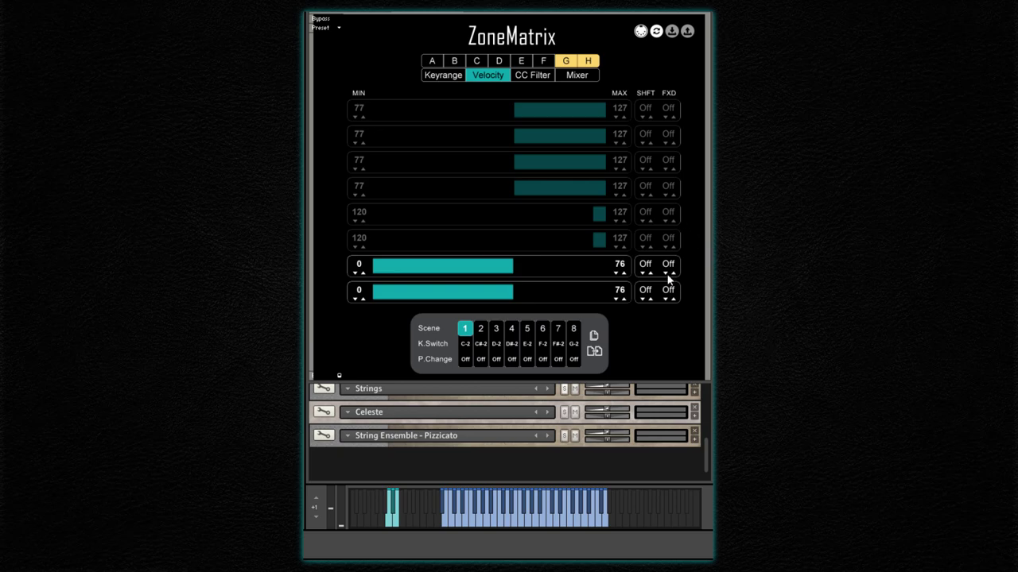
pyautogui.moveTo(646, 271); pyautogui.dragTo(650, 193)
pyautogui.moveTo(650, 270); pyautogui.dragTo(649, 560)
pyautogui.click(646, 271)
pyautogui.moveTo(645, 272); pyautogui.dragTo(649, 277)
pyautogui.click(649, 301)
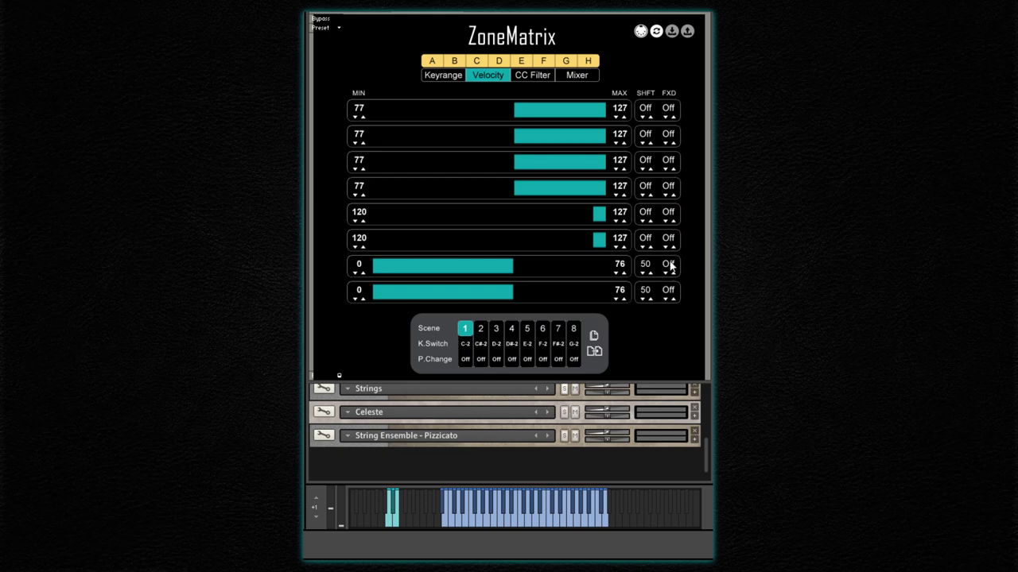
# - Try a fixed velocity on zones G and H, then switch it back off
pyautogui.moveTo(670, 266); pyautogui.dragTo(676, 207)
pyautogui.moveTo(669, 264); pyautogui.dragTo(671, 294)
pyautogui.moveTo(674, 293); pyautogui.dragTo(674, 214)
pyautogui.moveTo(670, 292); pyautogui.dragTo(673, 182)
# - Readjust zones G and H velocity shift, finishing at 50
pyautogui.scroll(-1, 674, 265)
pyautogui.moveTo(650, 268); pyautogui.dragTo(649, 186)
pyautogui.moveTo(649, 267); pyautogui.dragTo(652, 242)
pyautogui.moveTo(649, 294); pyautogui.dragTo(648, 188)
pyautogui.moveTo(648, 270)
pyautogui.mouseDown()
pyautogui.moveTo(649, 295)
pyautogui.moveTo(650, 276)
pyautogui.mouseUp()
pyautogui.click(650, 304)
pyautogui.click(652, 273)
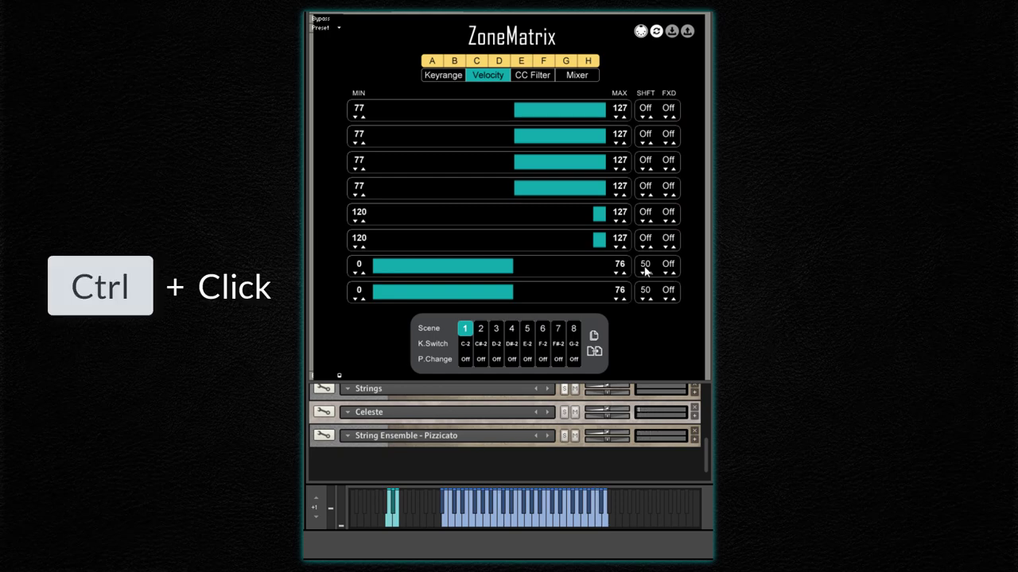
# - Reset zones H through A to the 0–127 velocity range, then confirm resetting all velocity assignments
pyautogui.keyDown('ctrl'); pyautogui.click(514, 270); pyautogui.keyUp('ctrl')
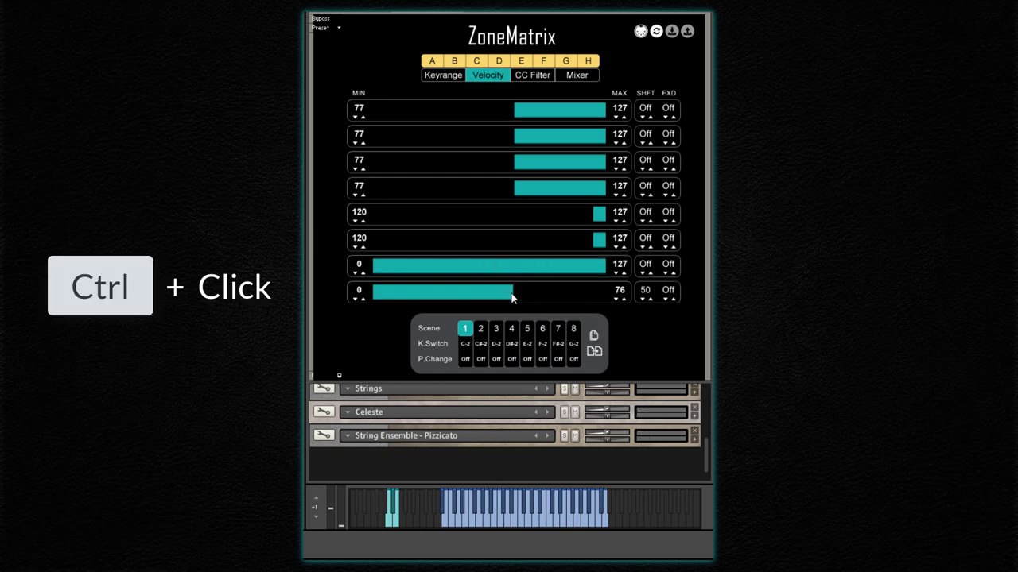
pyautogui.keyDown('ctrl'); pyautogui.click(513, 295); pyautogui.keyUp('ctrl')
pyautogui.keyDown('ctrl'); pyautogui.click(521, 241); pyautogui.keyUp('ctrl')
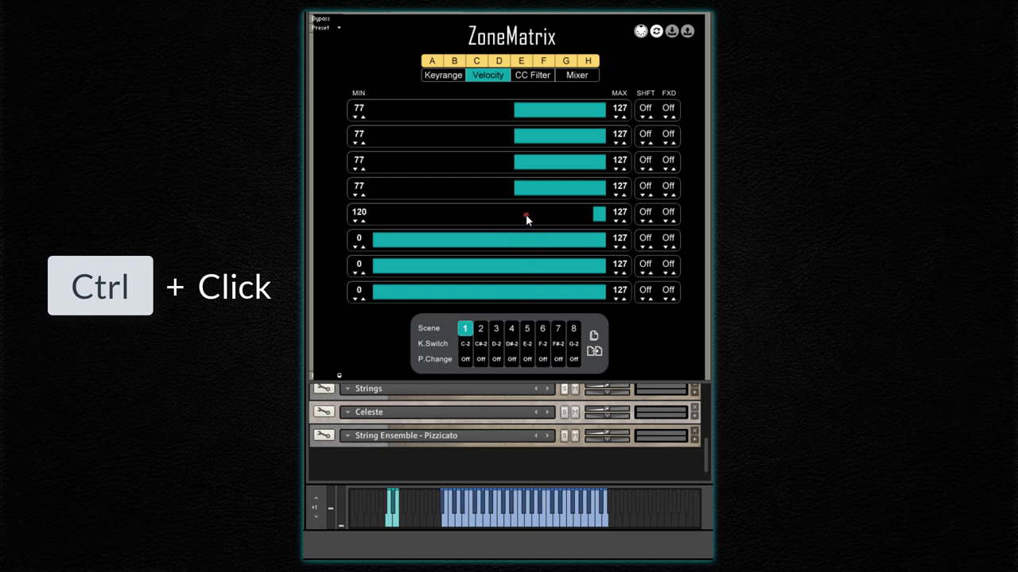
pyautogui.keyDown('ctrl'); pyautogui.click(526, 214); pyautogui.keyUp('ctrl')
pyautogui.keyDown('ctrl'); pyautogui.click(526, 182); pyautogui.keyUp('ctrl')
pyautogui.keyDown('ctrl'); pyautogui.click(527, 159); pyautogui.keyUp('ctrl')
pyautogui.keyDown('ctrl'); pyautogui.click(528, 135); pyautogui.keyUp('ctrl')
pyautogui.keyDown('ctrl'); pyautogui.click(530, 112); pyautogui.keyUp('ctrl')
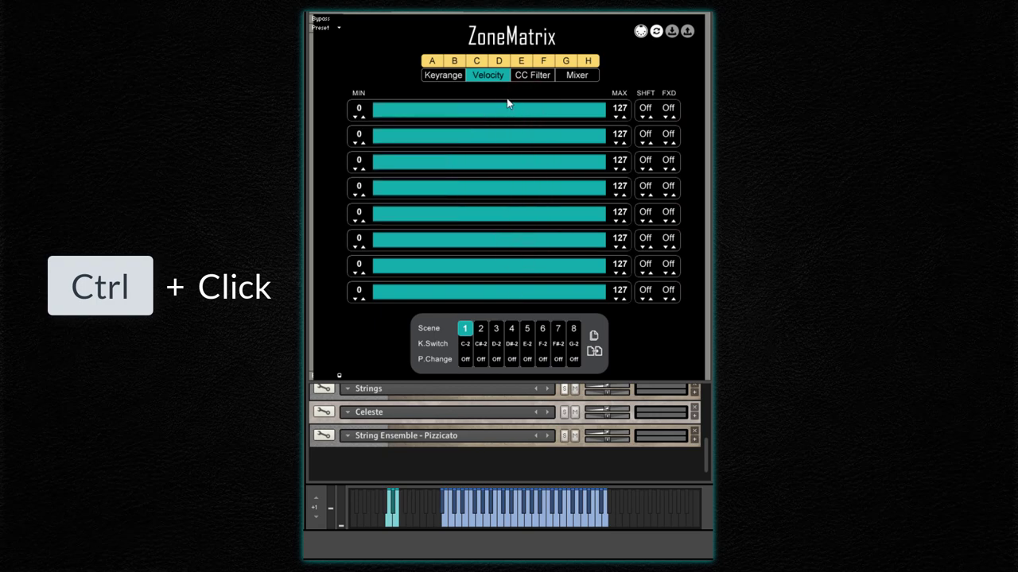
pyautogui.keyDown('ctrl'); pyautogui.click(489, 77); pyautogui.keyUp('ctrl')
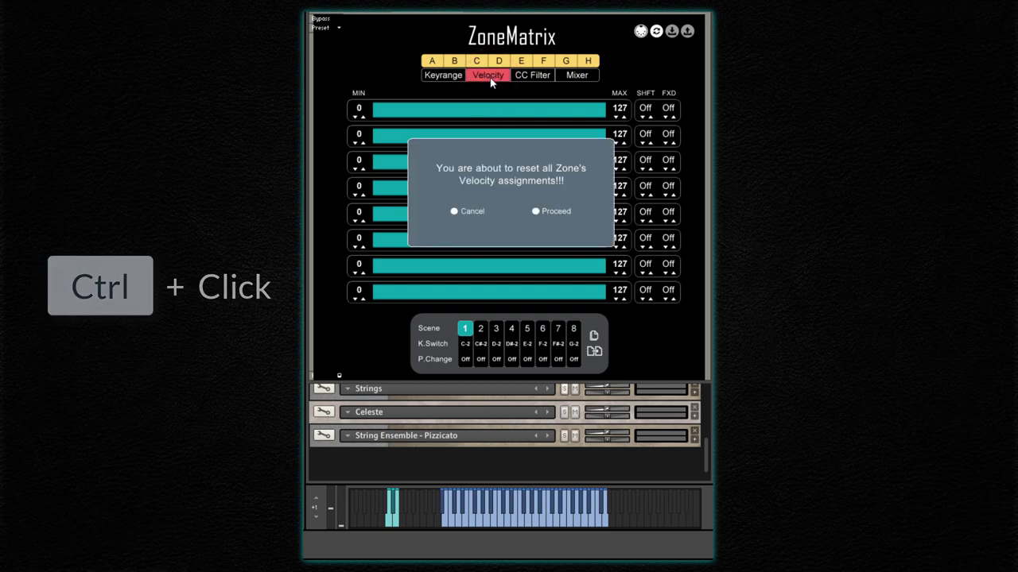
pyautogui.click(539, 212)
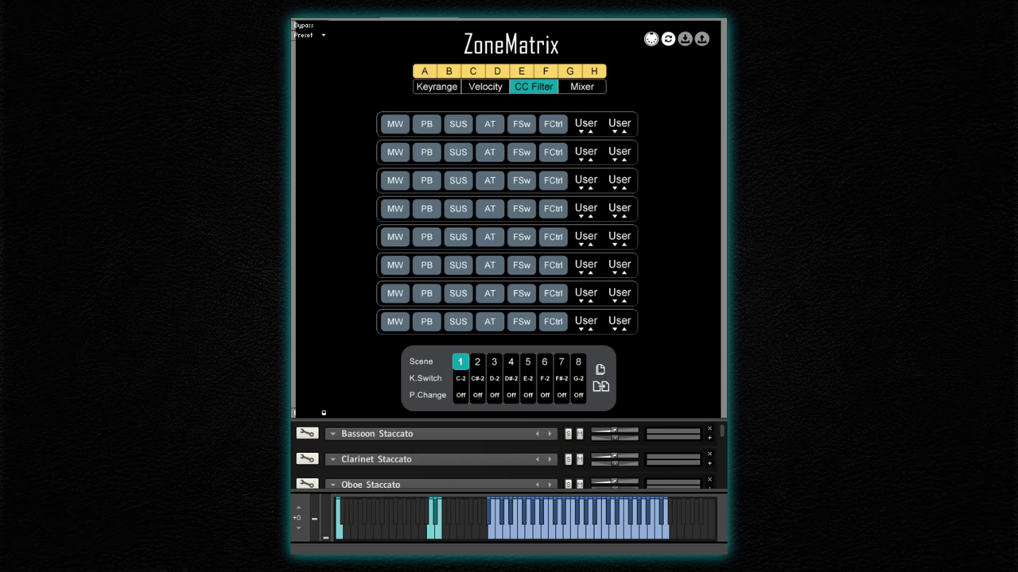
# - Try every controller filter on zone A, then turn them all back off
pyautogui.click(395, 124)
pyautogui.click(426, 124)
pyautogui.click(458, 124)
pyautogui.click(490, 124)
pyautogui.click(522, 124)
pyautogui.click(553, 125)
pyautogui.click(586, 124)
pyautogui.click(620, 127)
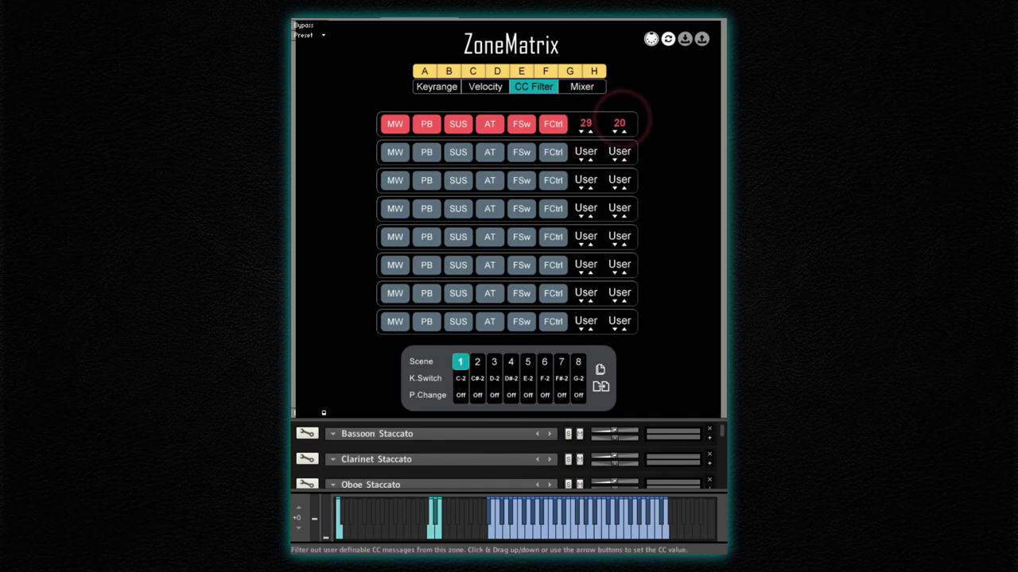
pyautogui.click(619, 124)
pyautogui.click(586, 125)
pyautogui.click(556, 126)
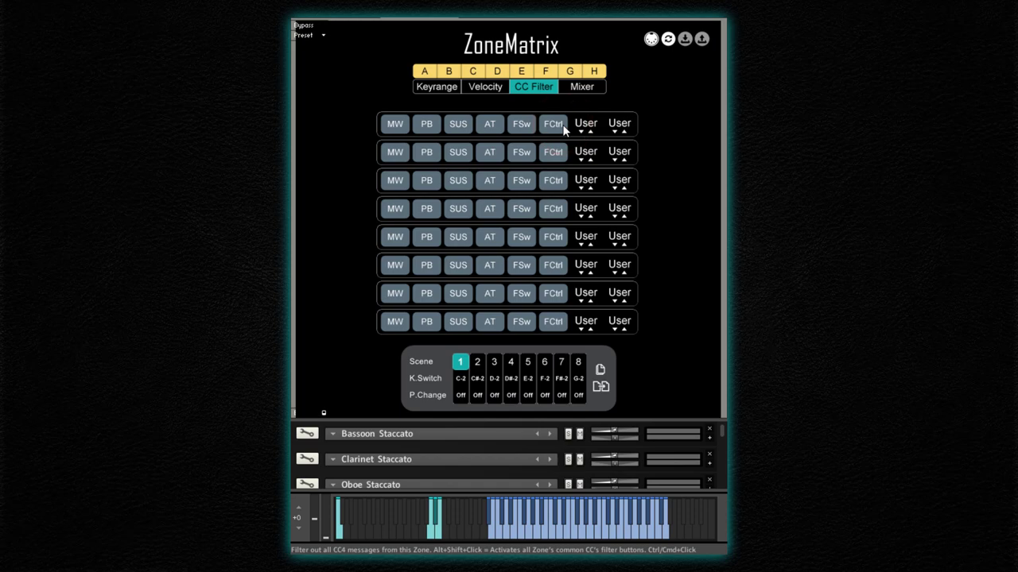
# - Filter pitch bend out of zones B, C, D, E, F, G and H
pyautogui.click(430, 153)
pyautogui.click(430, 179)
pyautogui.click(428, 209)
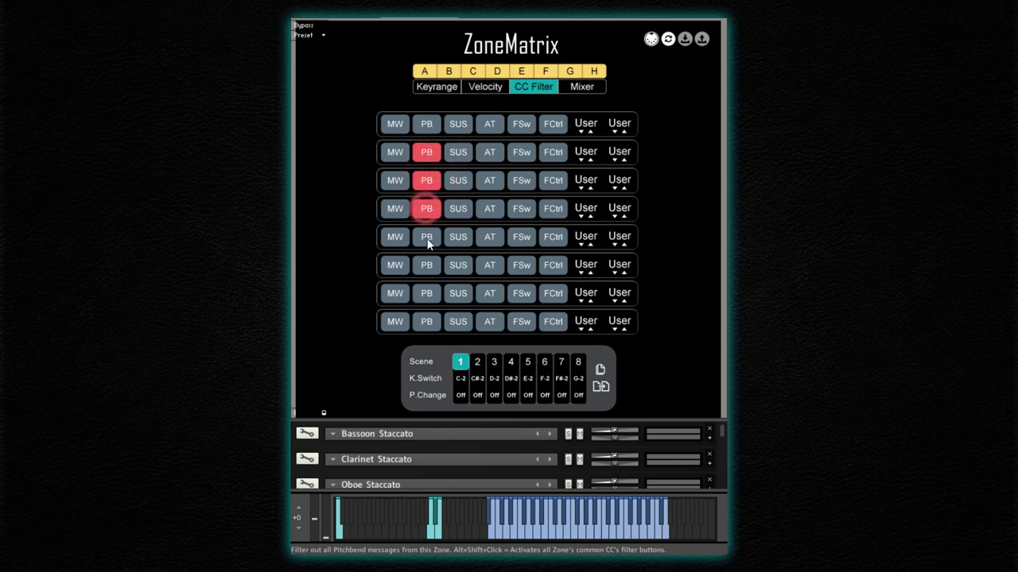
pyautogui.click(426, 236)
pyautogui.click(428, 266)
pyautogui.click(428, 293)
pyautogui.click(428, 321)
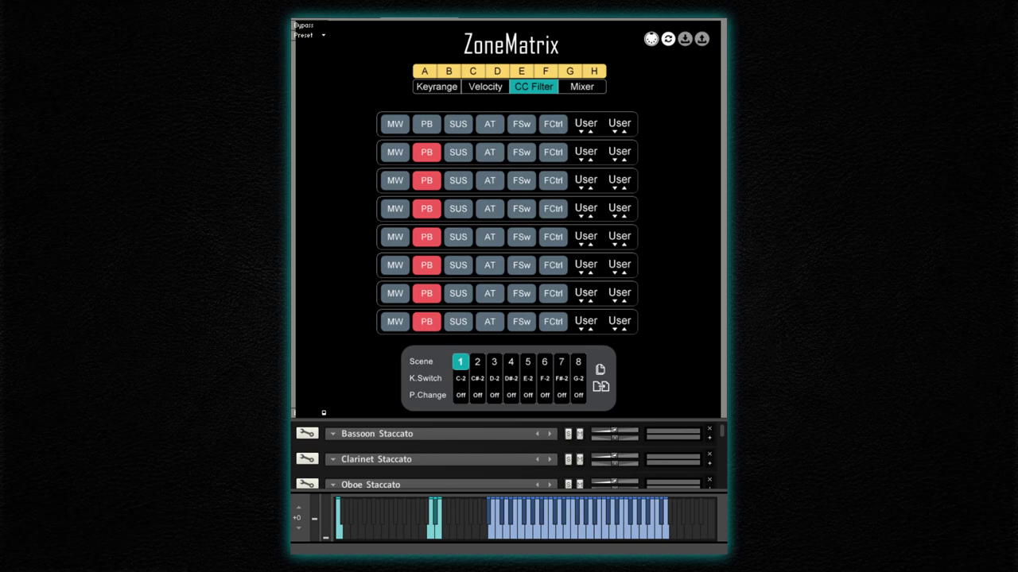
# - Add sustain, aftertouch, foot switch and foot controller filters on zones B and C
pyautogui.click(458, 152)
pyautogui.click(488, 151)
pyautogui.click(521, 151)
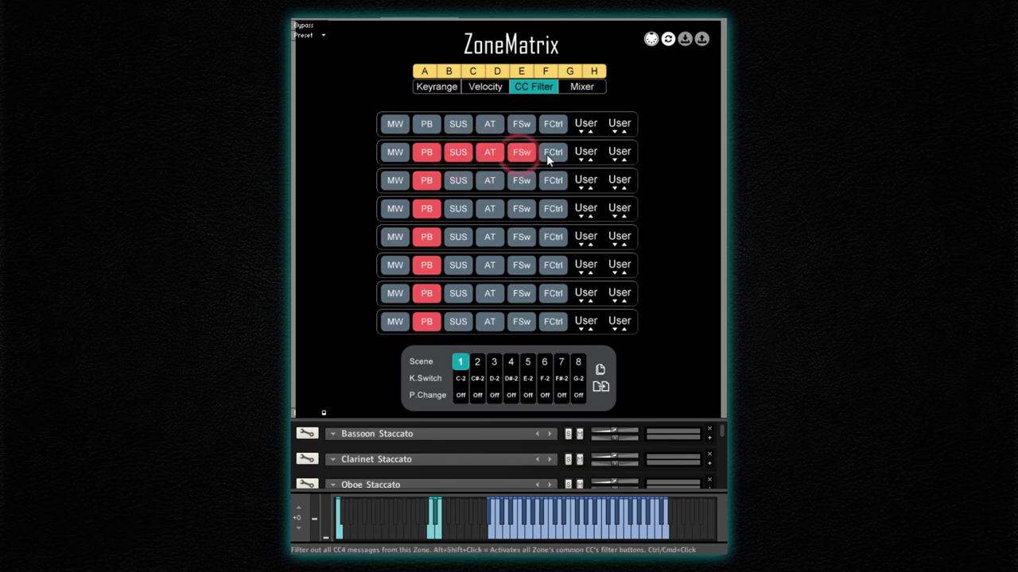
pyautogui.click(547, 155)
pyautogui.click(552, 181)
pyautogui.click(521, 181)
pyautogui.click(493, 180)
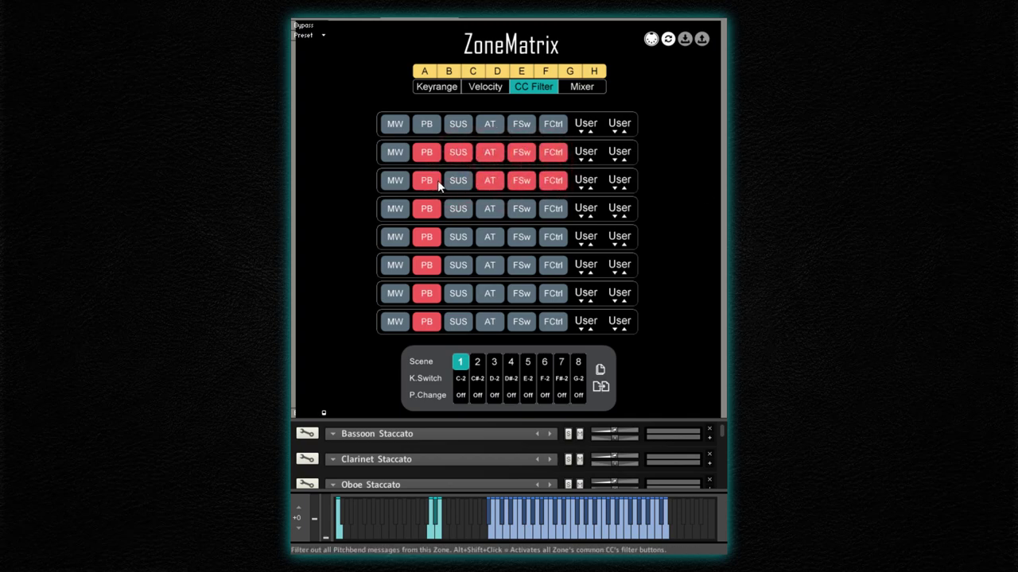
# - Clear zones B and C filters, then confirm resetting all CC filter assignments
pyautogui.click(428, 153)
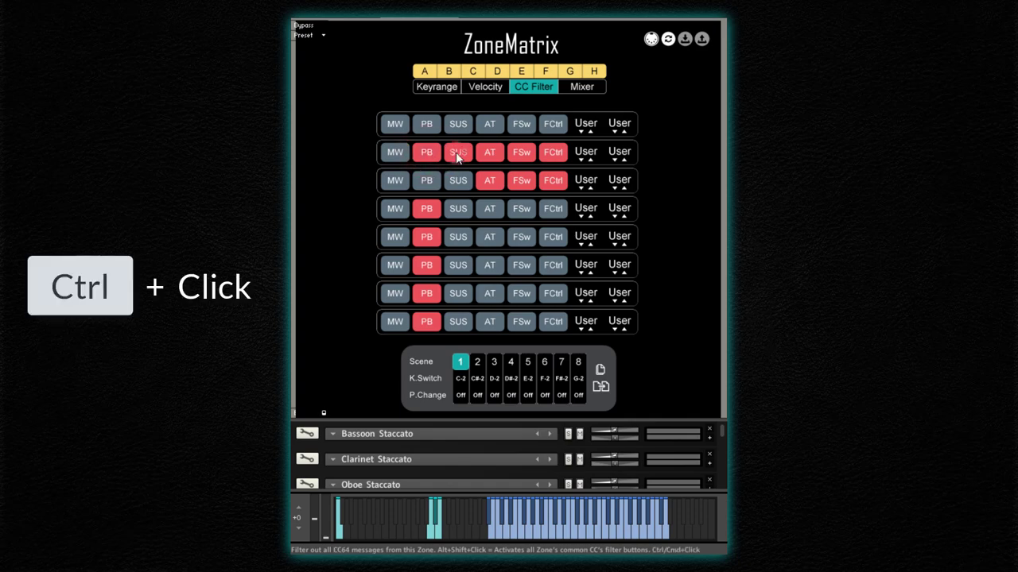
pyautogui.keyDown('ctrl'); pyautogui.click(456, 152); pyautogui.keyUp('ctrl')
pyautogui.keyDown('ctrl'); pyautogui.click(487, 183); pyautogui.keyUp('ctrl')
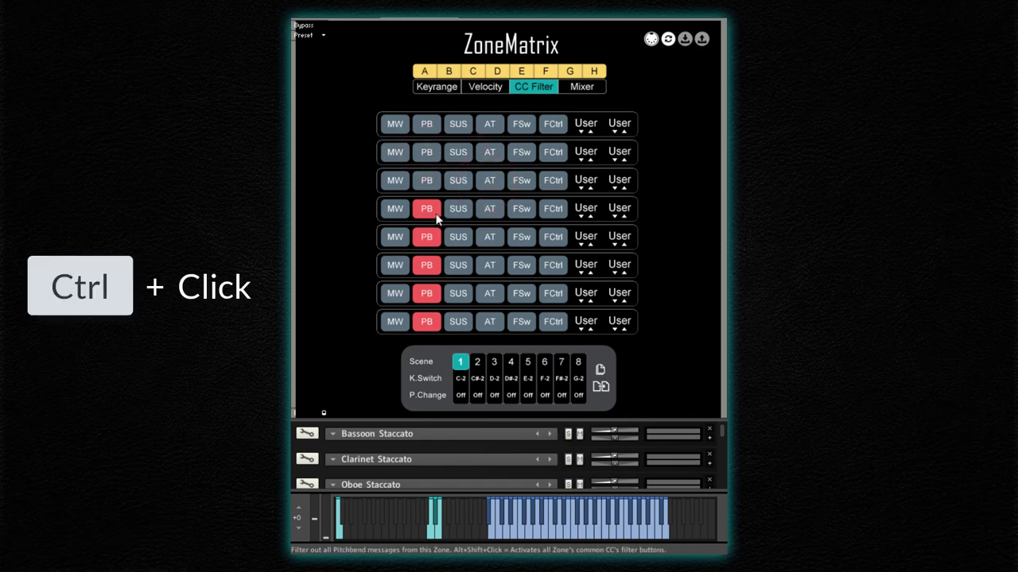
pyautogui.keyDown('ctrl'); pyautogui.click(534, 90); pyautogui.keyUp('ctrl')
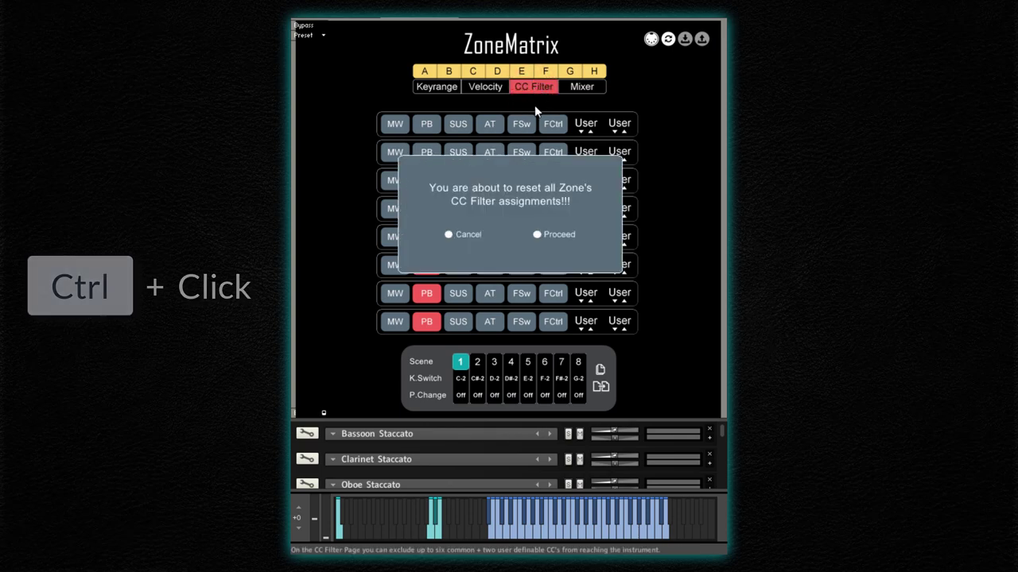
pyautogui.click(537, 236)
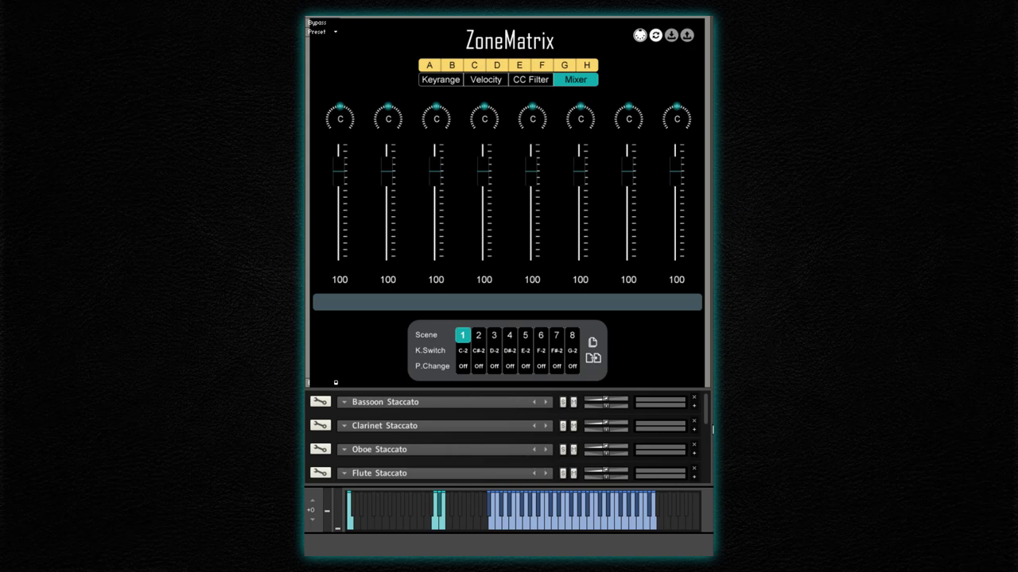
# - Lower the volumes of zones A–D and pan them left and right
pyautogui.moveTo(340, 171); pyautogui.dragTo(340, 222)
pyautogui.moveTo(387, 169); pyautogui.dragTo(387, 255)
pyautogui.moveTo(434, 170); pyautogui.dragTo(438, 213)
pyautogui.moveTo(490, 171); pyautogui.dragTo(489, 250)
pyautogui.moveTo(483, 120); pyautogui.dragTo(469, 89)
pyautogui.moveTo(436, 131); pyautogui.dragTo(434, 287)
pyautogui.moveTo(388, 119); pyautogui.dragTo(392, 21)
pyautogui.moveTo(339, 119); pyautogui.dragTo(342, 208)
# - Recentre zones A–D pans and reset their volumes to 100
pyautogui.keyDown('ctrl'); pyautogui.click(339, 119); pyautogui.keyUp('ctrl')
pyautogui.keyDown('ctrl'); pyautogui.click(388, 120); pyautogui.keyUp('ctrl')
pyautogui.keyDown('ctrl'); pyautogui.click(435, 119); pyautogui.keyUp('ctrl')
pyautogui.keyDown('ctrl'); pyautogui.click(482, 119); pyautogui.keyUp('ctrl')
pyautogui.keyDown('ctrl'); pyautogui.click(480, 203); pyautogui.keyUp('ctrl')
pyautogui.keyDown('ctrl'); pyautogui.click(436, 205); pyautogui.keyUp('ctrl')
pyautogui.keyDown('ctrl'); pyautogui.click(388, 182); pyautogui.keyUp('ctrl')
pyautogui.keyDown('ctrl'); pyautogui.click(348, 191); pyautogui.keyUp('ctrl')
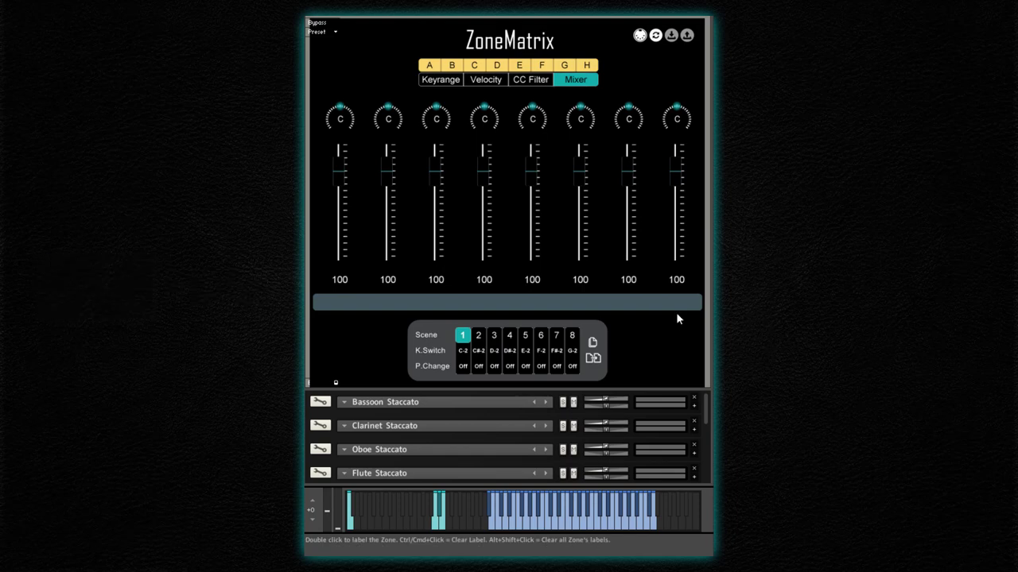
# - Put zone A's volume and pan into MIDI learn, then cancel both
pyautogui.keyDown('alt'); pyautogui.click(334, 169); pyautogui.keyUp('alt')
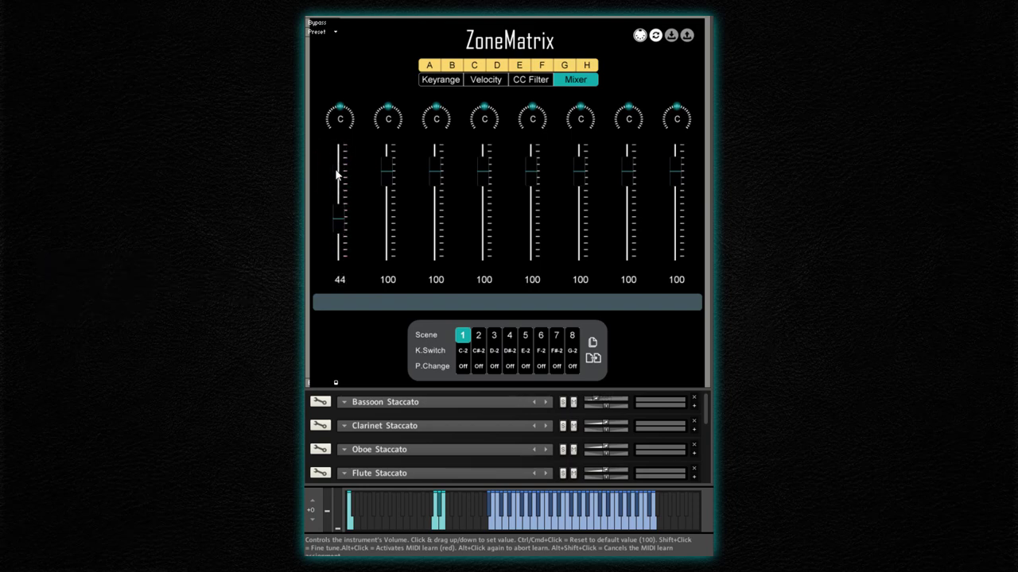
pyautogui.keyDown('alt'); pyautogui.click(340, 120); pyautogui.keyUp('alt')
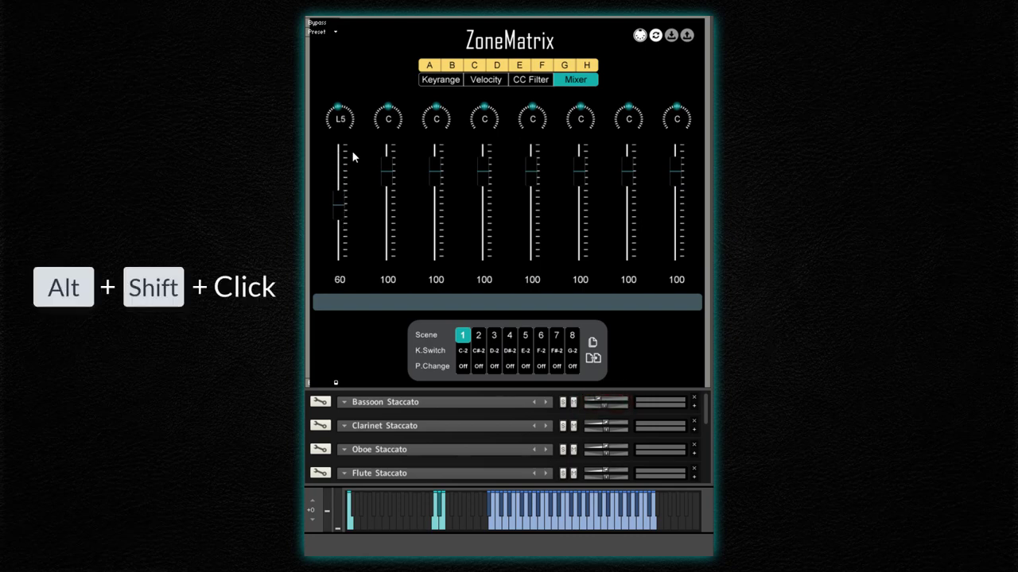
pyautogui.keyDown('alt'); pyautogui.keyDown('shift'); pyautogui.click(341, 118); pyautogui.keyUp('shift'); pyautogui.keyUp('alt')
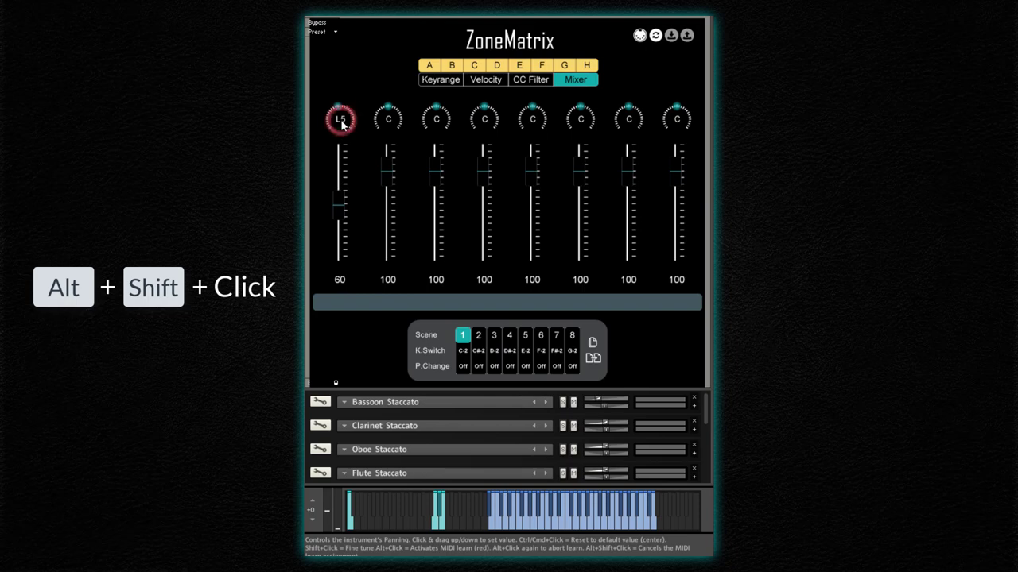
pyautogui.keyDown('alt'); pyautogui.keyDown('shift'); pyautogui.click(340, 198); pyautogui.keyUp('shift'); pyautogui.keyUp('alt')
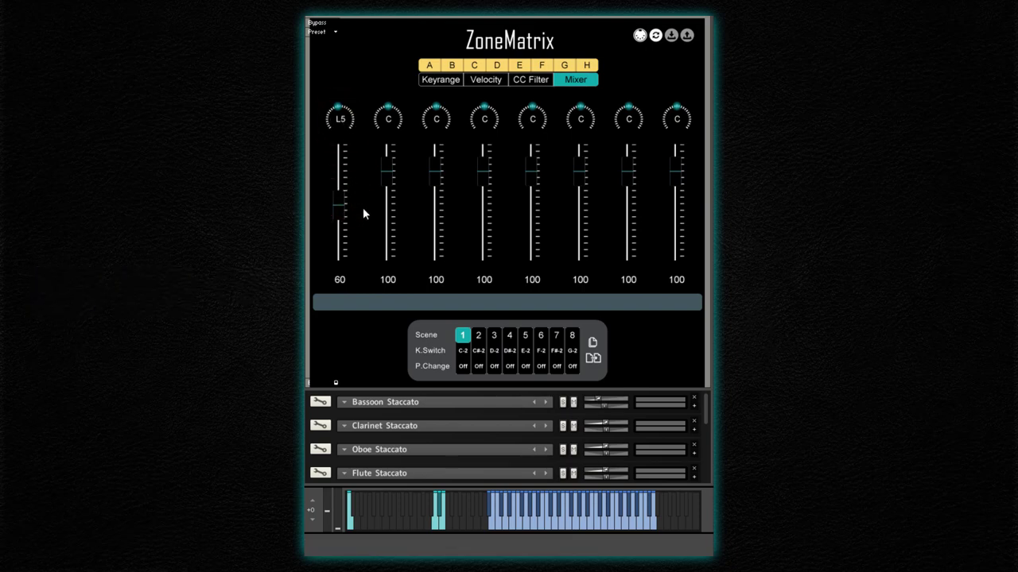
# - Label zones A–D as BASSOON, CLARINET, OBOE and FLUTE
pyautogui.doubleClick(340, 305)
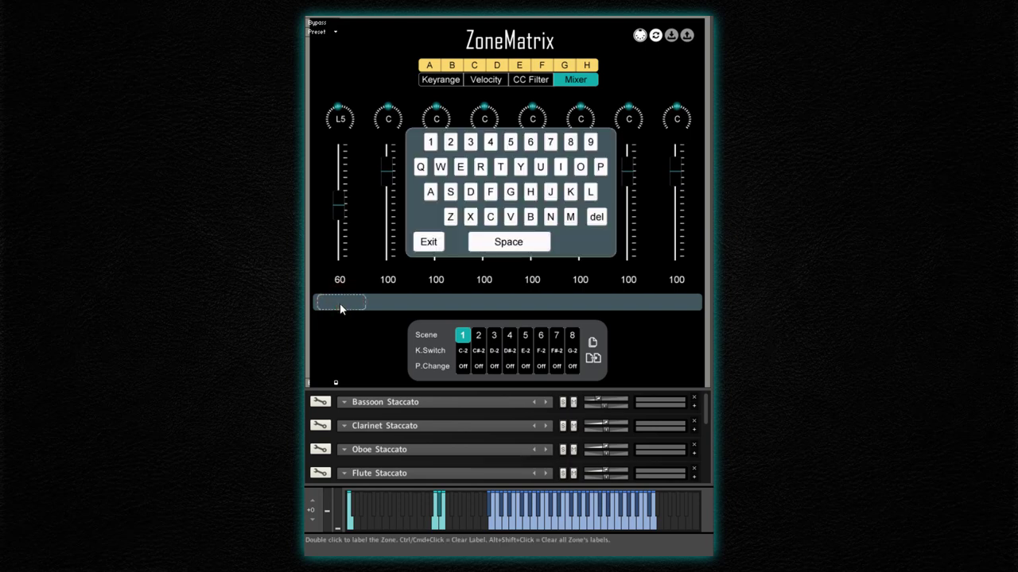
pyautogui.click(530, 217)
pyautogui.click(430, 192)
pyautogui.click(450, 191)
pyautogui.click(450, 192)
pyautogui.click(580, 166)
pyautogui.click(580, 166)
pyautogui.click(549, 217)
pyautogui.click(490, 217)
pyautogui.click(590, 192)
pyautogui.click(430, 192)
pyautogui.click(480, 166)
pyautogui.click(560, 166)
pyautogui.click(550, 217)
pyautogui.click(459, 166)
pyautogui.click(500, 167)
pyautogui.click(436, 301)
pyautogui.click(579, 167)
pyautogui.click(531, 218)
pyautogui.click(580, 166)
pyautogui.click(460, 166)
pyautogui.click(485, 301)
pyautogui.click(489, 192)
pyautogui.click(590, 191)
pyautogui.click(540, 166)
pyautogui.click(500, 167)
pyautogui.click(460, 166)
# - Label zones E–H as BRASS, STRINGS, CELESTA and PIZZICATOS, then close the letter pad
pyautogui.click(527, 301)
pyautogui.click(530, 217)
pyautogui.click(477, 166)
pyautogui.click(430, 192)
pyautogui.click(450, 192)
pyautogui.click(450, 192)
pyautogui.click(575, 301)
pyautogui.click(450, 191)
pyautogui.click(500, 166)
pyautogui.click(481, 166)
pyautogui.click(559, 166)
pyautogui.click(550, 217)
pyautogui.click(511, 192)
pyautogui.click(450, 191)
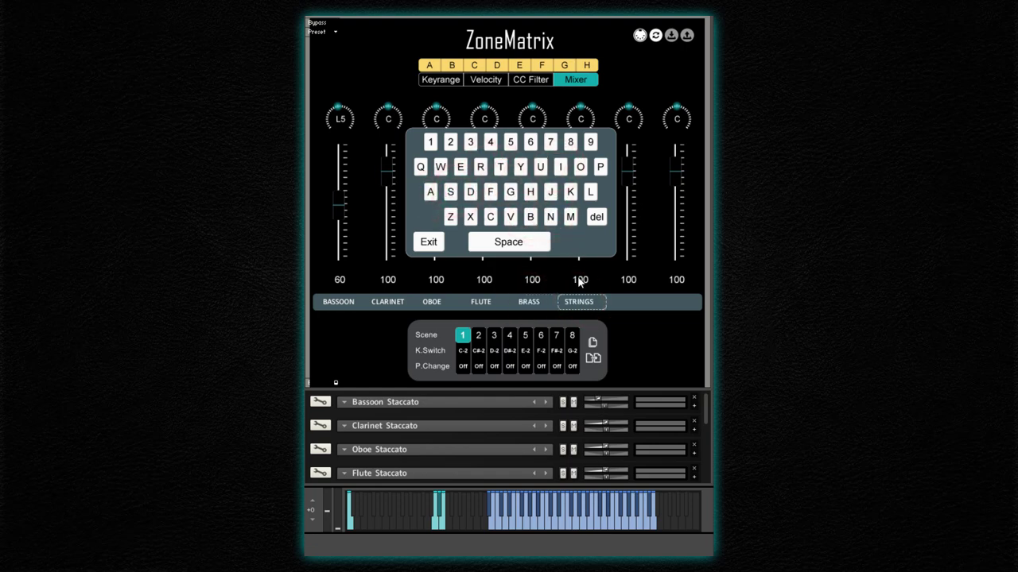
pyautogui.click(628, 302)
pyautogui.click(489, 217)
pyautogui.click(459, 166)
pyautogui.click(590, 191)
pyautogui.click(460, 166)
pyautogui.click(450, 192)
pyautogui.click(500, 166)
pyautogui.click(430, 192)
pyautogui.click(671, 301)
pyautogui.click(599, 166)
pyautogui.click(559, 166)
pyautogui.click(450, 217)
pyautogui.click(560, 166)
pyautogui.click(489, 217)
pyautogui.click(430, 191)
pyautogui.click(500, 166)
pyautogui.click(580, 166)
pyautogui.click(450, 192)
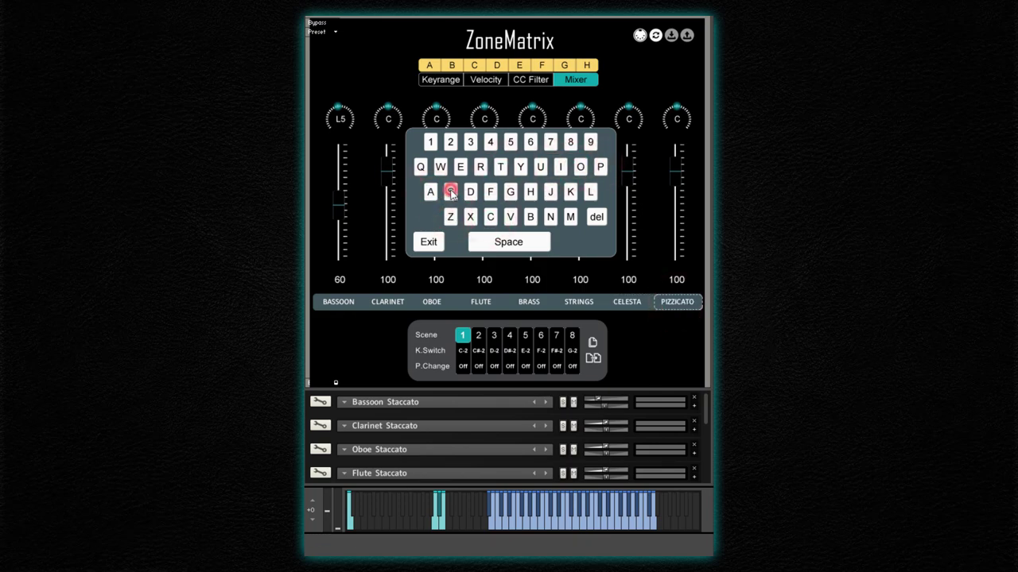
pyautogui.click(429, 245)
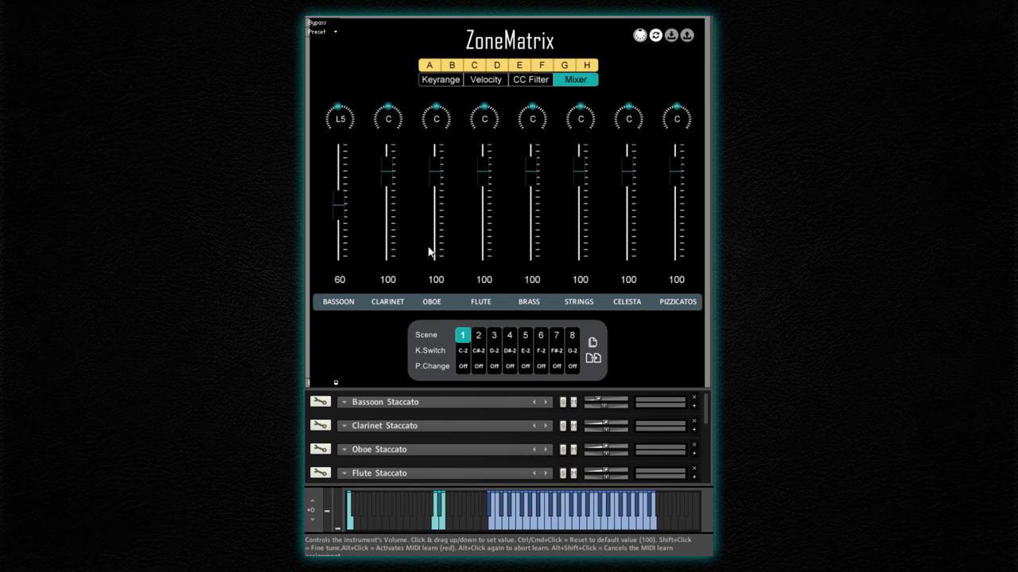
# - Remove the CLARINET, FLUTE and BRASS labels, then reset all zones' mixer volume and pan
pyautogui.keyDown('ctrl'); pyautogui.click(387, 302); pyautogui.keyUp('ctrl')
pyautogui.keyDown('ctrl'); pyautogui.click(482, 302); pyautogui.keyUp('ctrl')
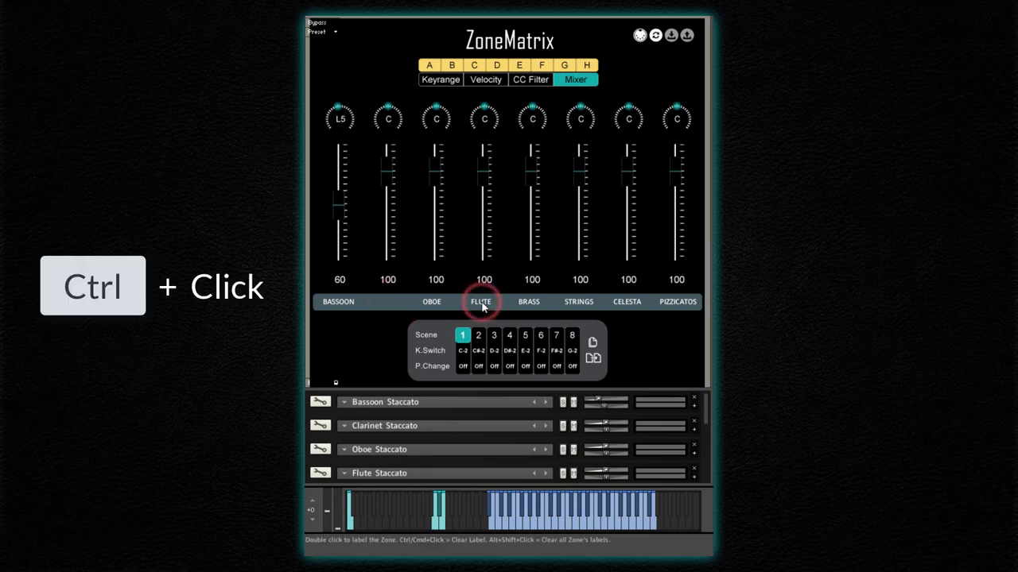
pyautogui.keyDown('ctrl'); pyautogui.click(525, 302); pyautogui.keyUp('ctrl')
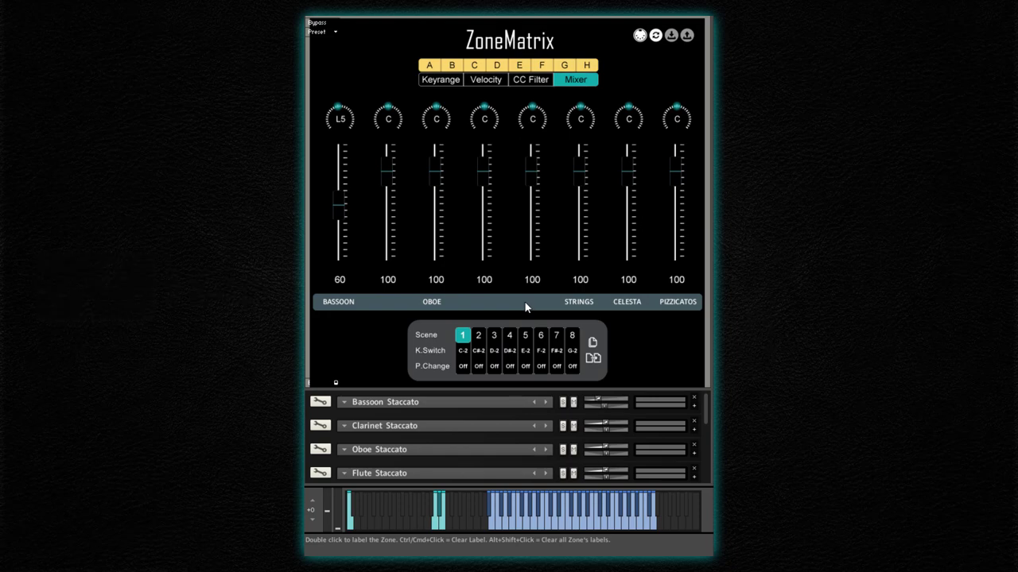
pyautogui.keyDown('ctrl'); pyautogui.click(563, 86); pyautogui.keyUp('ctrl')
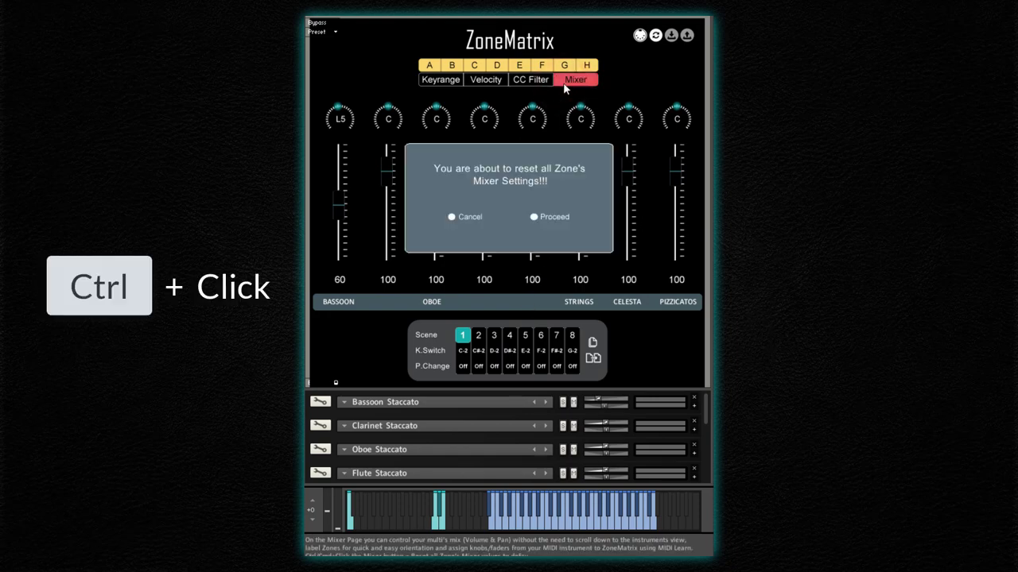
pyautogui.click(533, 218)
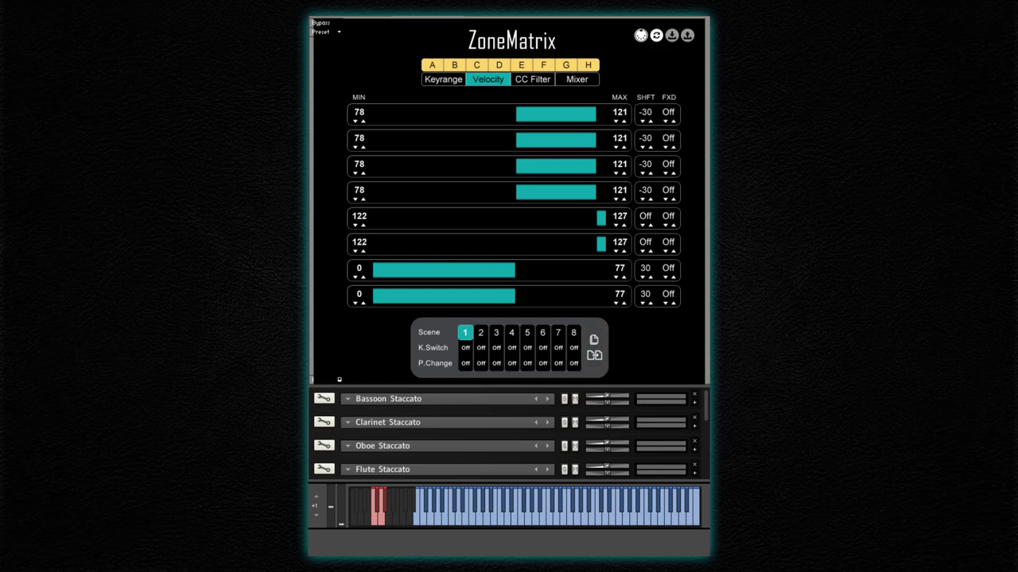
# - Copy scene 1's settings and paste them into scene 2
pyautogui.click(595, 340)
pyautogui.click(481, 334)
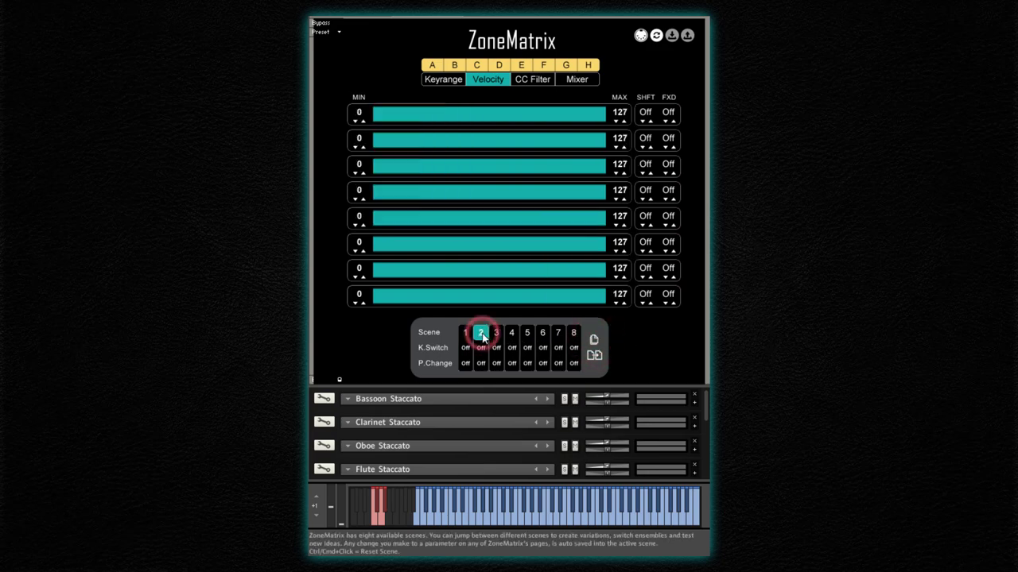
pyautogui.click(593, 357)
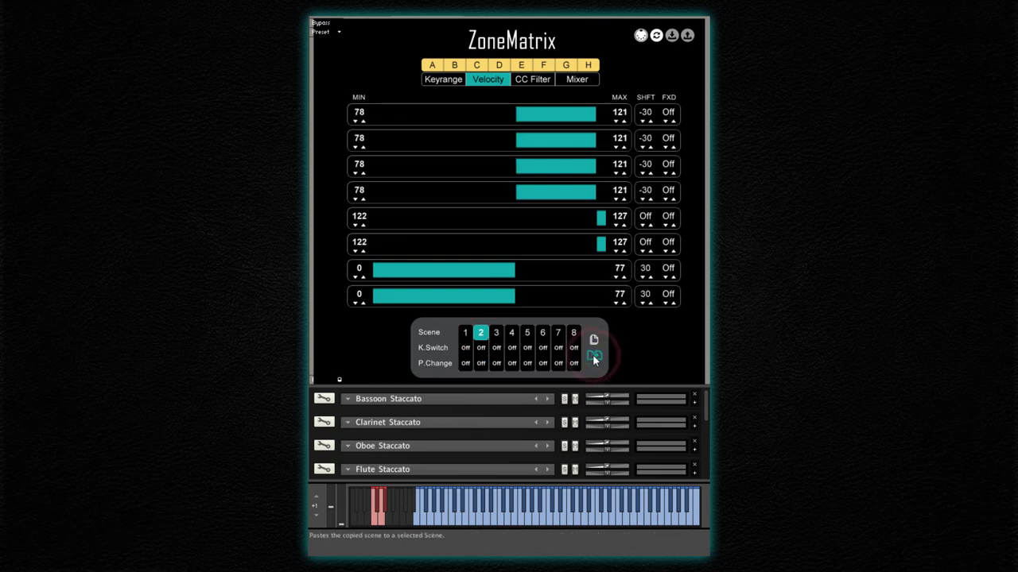
# - Review scene 2's Mixer, CC Filter, Velocity and Keyrange pages
pyautogui.click(578, 85)
pyautogui.click(533, 83)
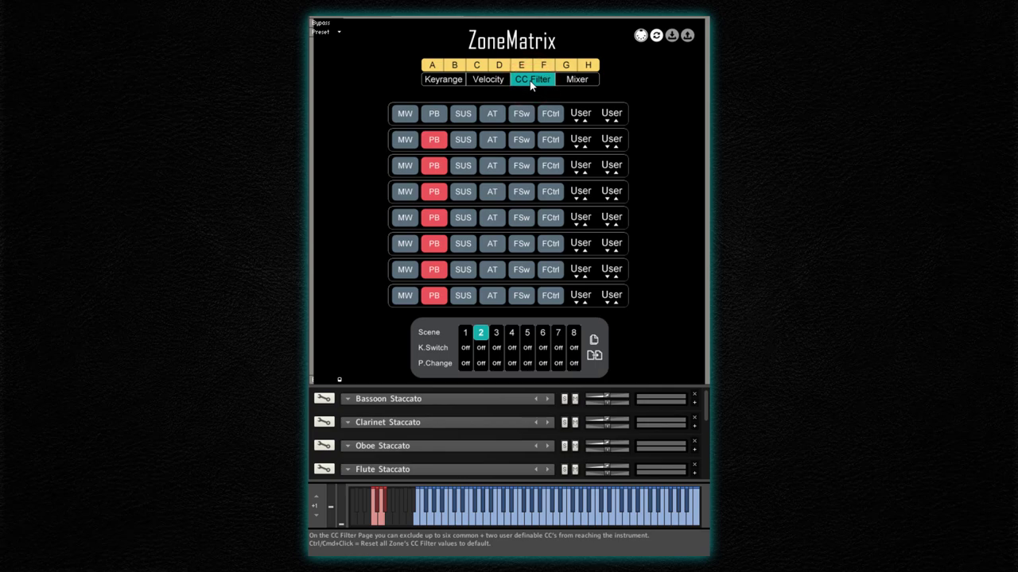
pyautogui.click(486, 80)
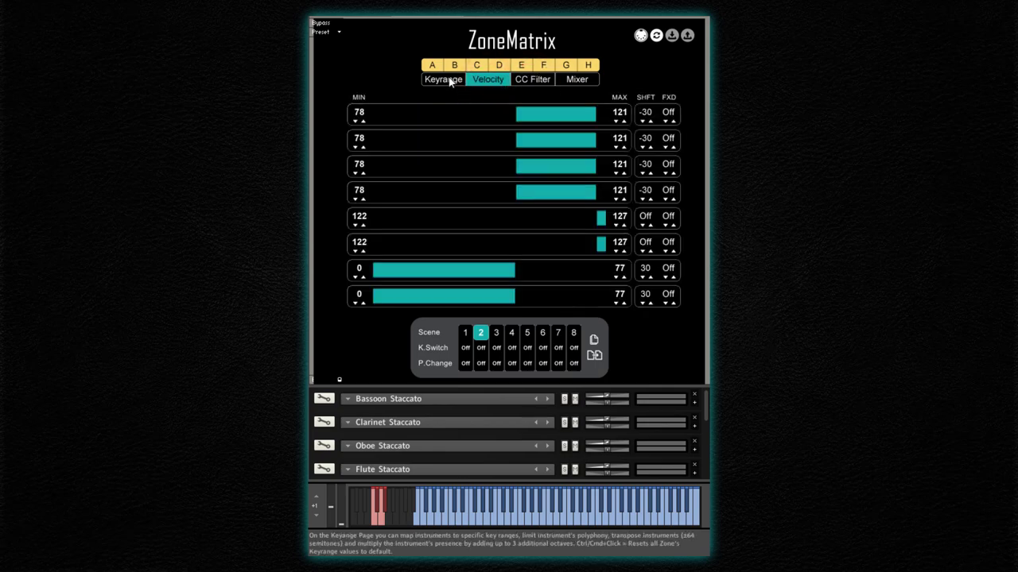
pyautogui.click(450, 82)
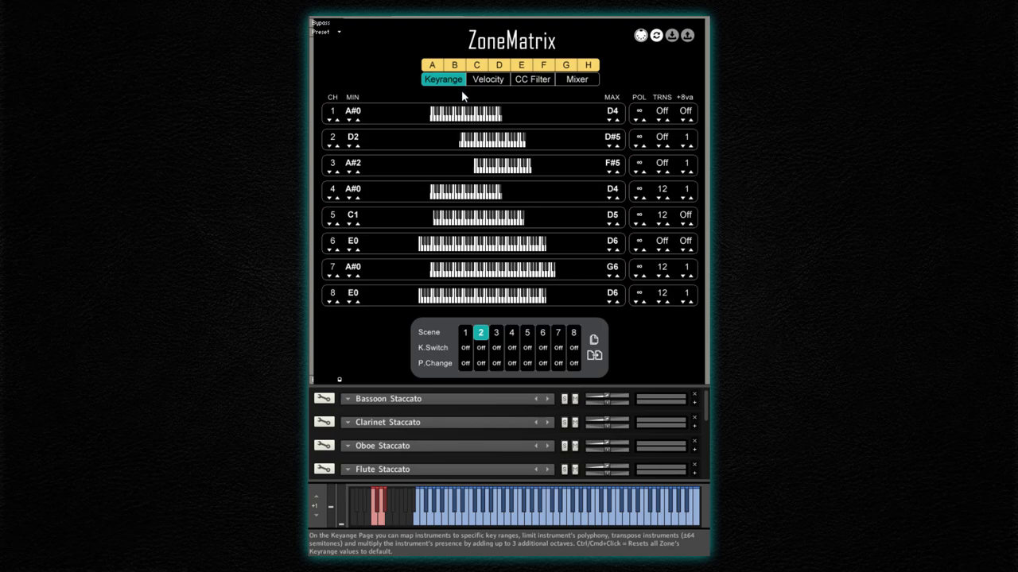
# - Reset channels 1–4 and 6–8 to the full C-2–G8 key range
pyautogui.keyDown('ctrl'); pyautogui.click(472, 113); pyautogui.keyUp('ctrl')
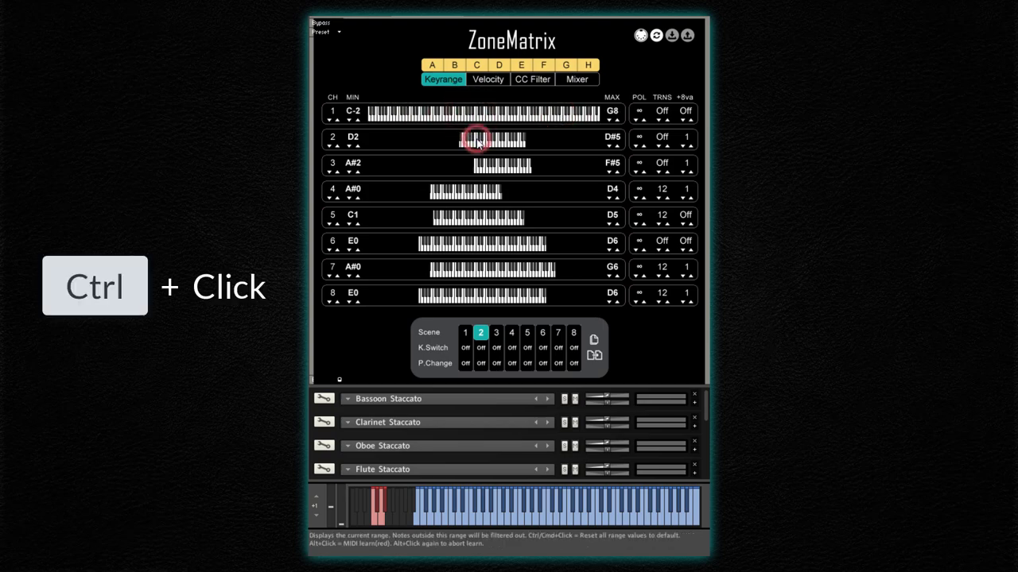
pyautogui.keyDown('ctrl'); pyautogui.click(479, 139); pyautogui.keyUp('ctrl')
pyautogui.keyDown('ctrl'); pyautogui.click(483, 165); pyautogui.keyUp('ctrl')
pyautogui.keyDown('ctrl'); pyautogui.click(480, 190); pyautogui.keyUp('ctrl')
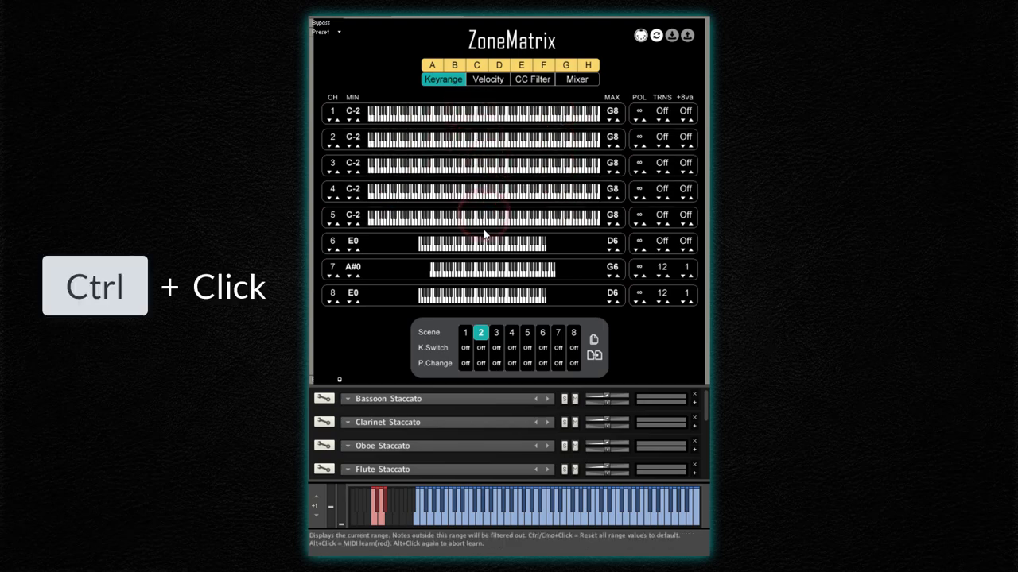
pyautogui.keyDown('ctrl'); pyautogui.click(485, 241); pyautogui.keyUp('ctrl')
pyautogui.keyDown('ctrl'); pyautogui.click(486, 269); pyautogui.keyUp('ctrl')
pyautogui.keyDown('ctrl'); pyautogui.click(488, 295); pyautogui.keyUp('ctrl')
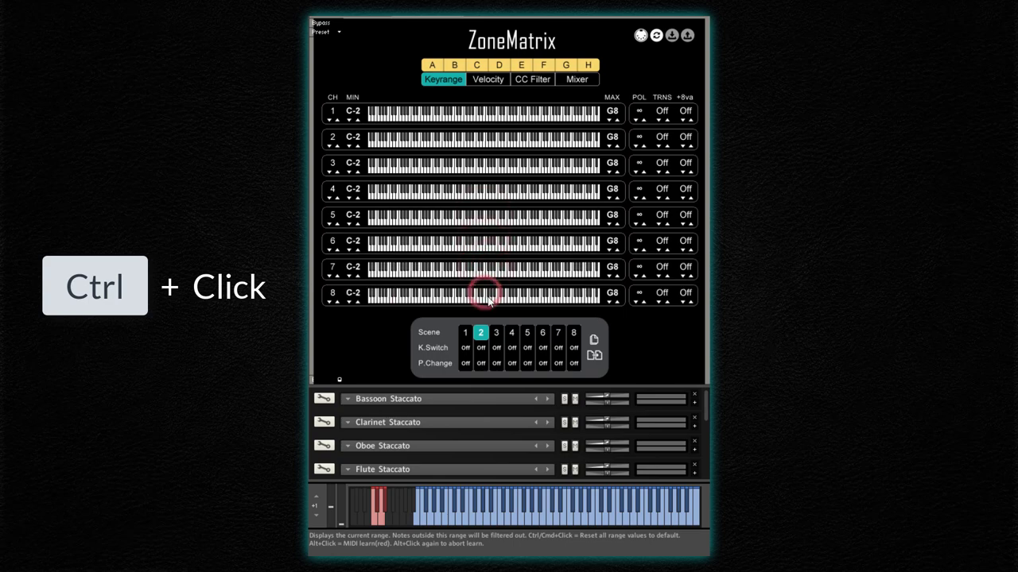
# - Reset every velocity zone in scene 2 to 0–127 with shift and fixed off
pyautogui.click(488, 79)
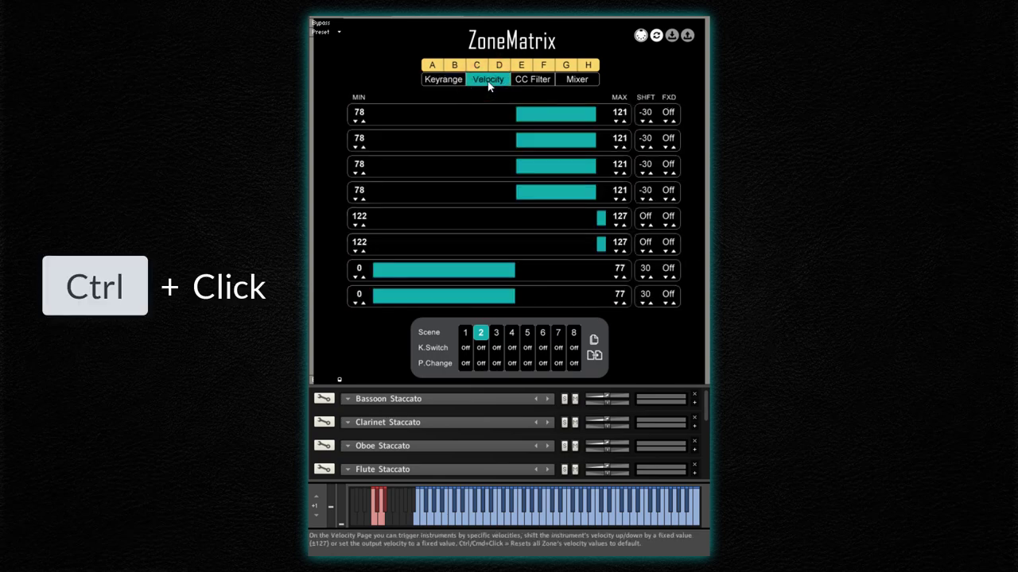
pyautogui.keyDown('ctrl'); pyautogui.click(489, 83); pyautogui.keyUp('ctrl')
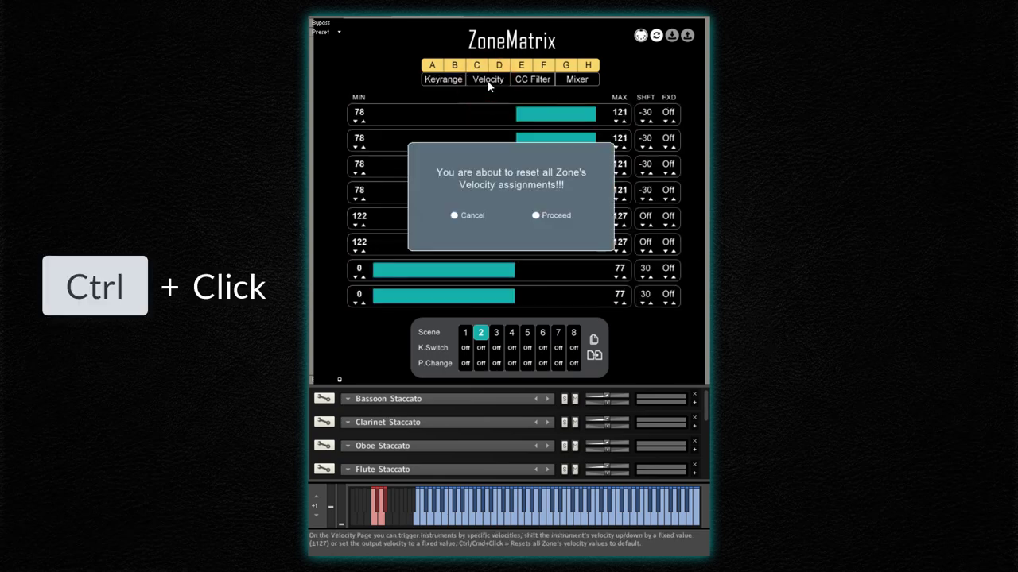
pyautogui.click(536, 216)
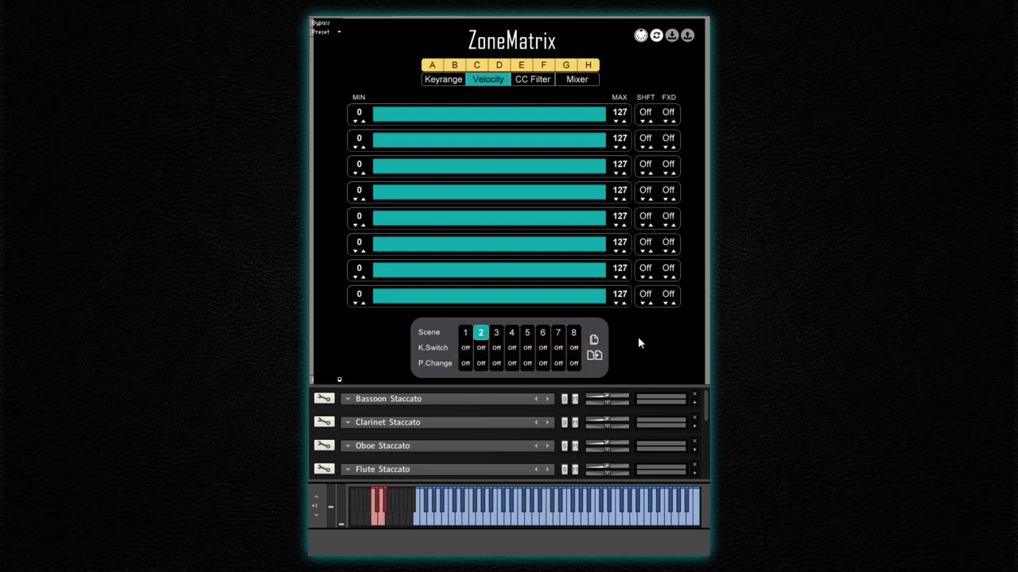
# - Set scene 2's key switch to C#-2 and arm MIDI learn for it
pyautogui.click(483, 348)
pyautogui.moveTo(482, 348)
pyautogui.mouseDown()
pyautogui.moveTo(493, 291)
pyautogui.moveTo(491, 366)
pyautogui.mouseUp()
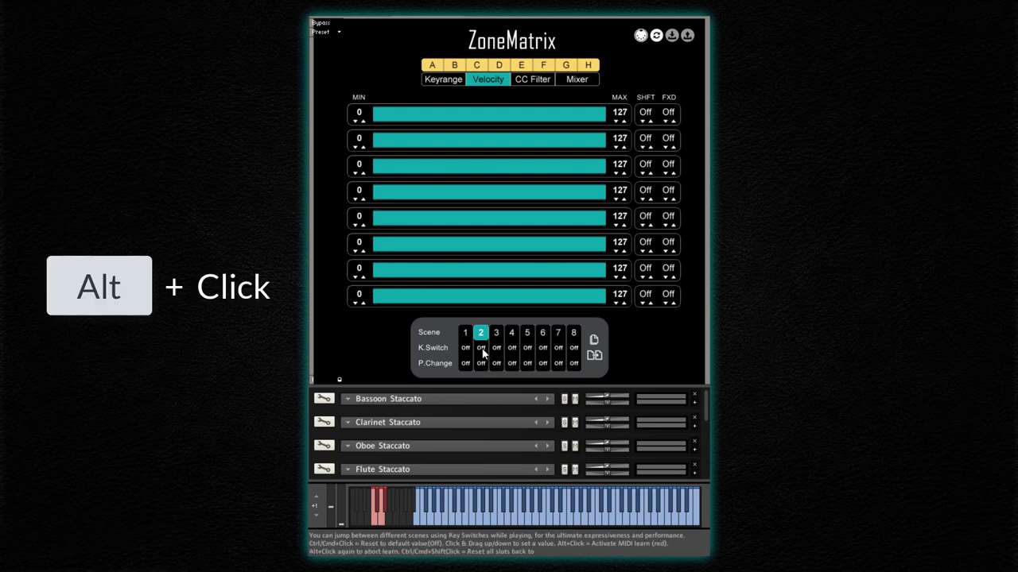
pyautogui.keyDown('alt'); pyautogui.click(482, 349); pyautogui.keyUp('alt')
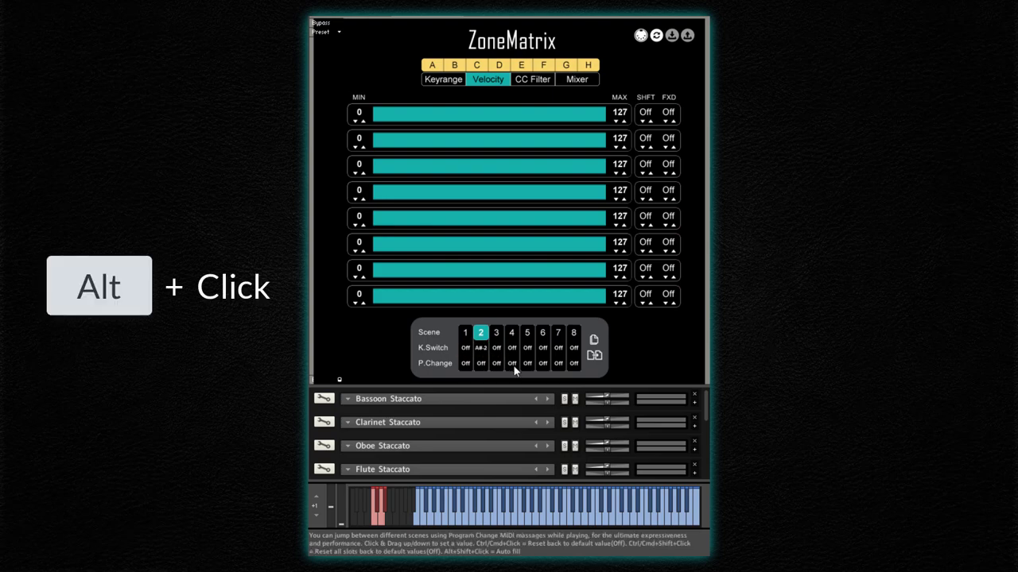
# - MIDI-learn C0 for scene 1's key switch, then auto-fill key switches C-2 through G-2 across scenes 1–8
pyautogui.keyDown('alt'); pyautogui.click(466, 351); pyautogui.keyUp('alt')
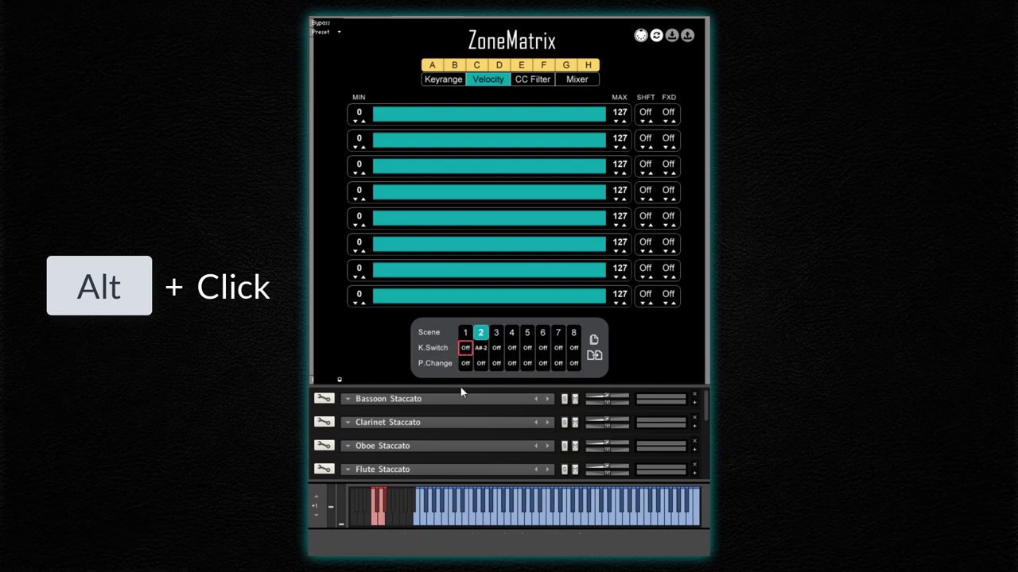
pyautogui.click(401, 521)
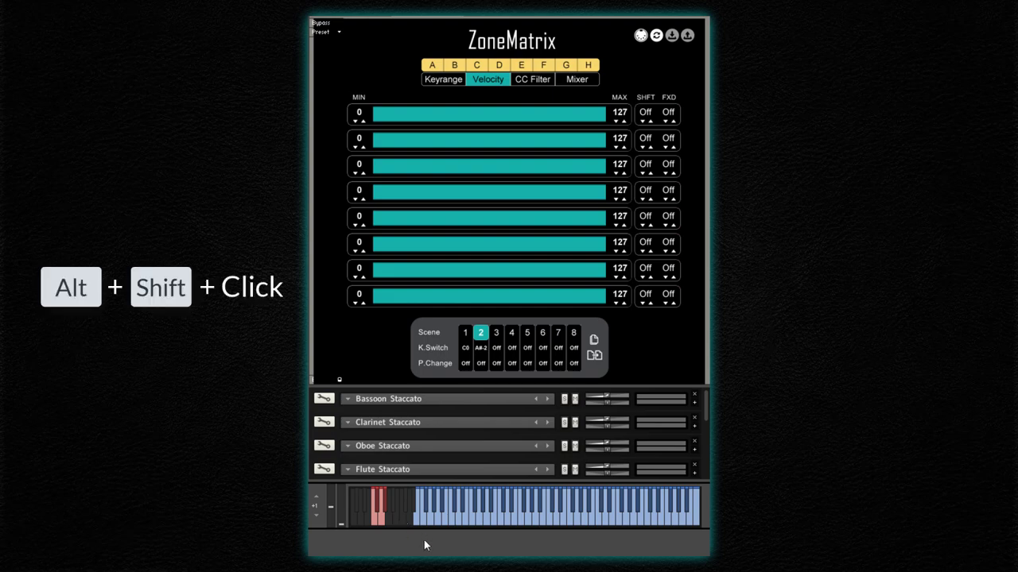
pyautogui.keyDown('alt'); pyautogui.keyDown('shift'); pyautogui.click(468, 350); pyautogui.keyUp('shift'); pyautogui.keyUp('alt')
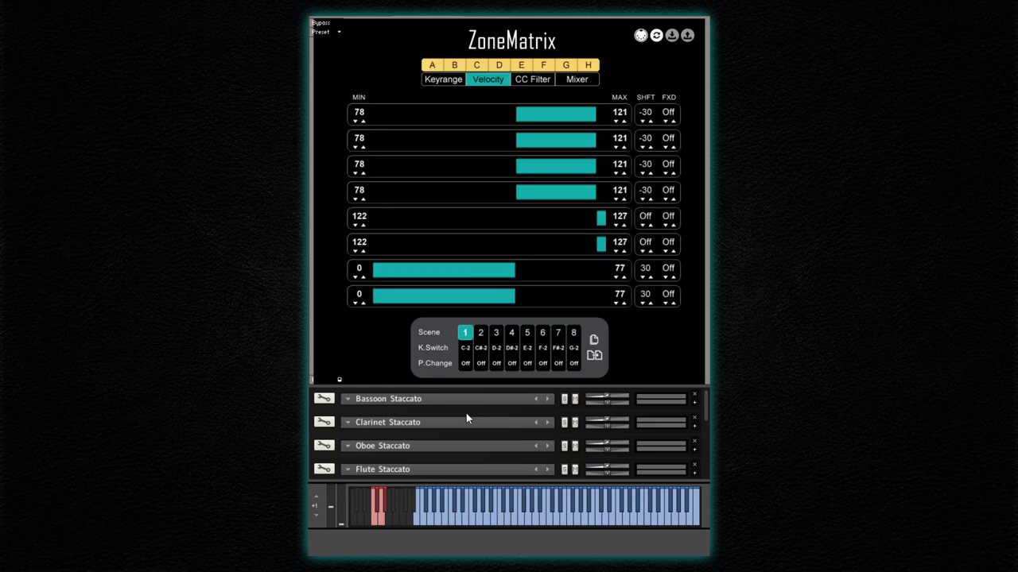
# - Set scene 1's program change to 8, adjust scenes 2–3, and auto-fill program changes 1–8
pyautogui.moveTo(465, 363); pyautogui.dragTo(490, 287)
pyautogui.moveTo(495, 364); pyautogui.dragTo(498, 341)
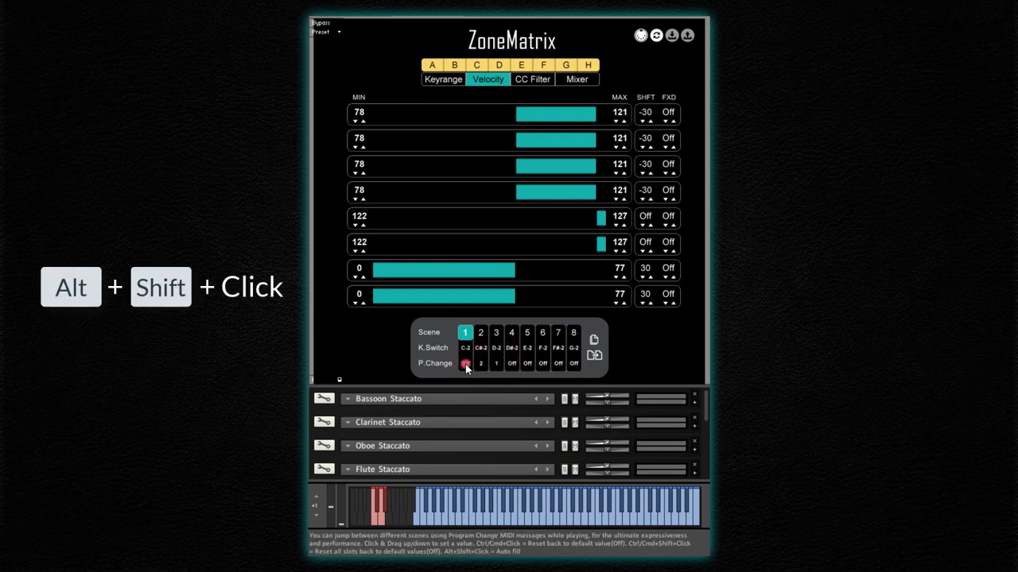
pyautogui.keyDown('alt'); pyautogui.keyDown('shift'); pyautogui.click(465, 364); pyautogui.keyUp('shift'); pyautogui.keyUp('alt')
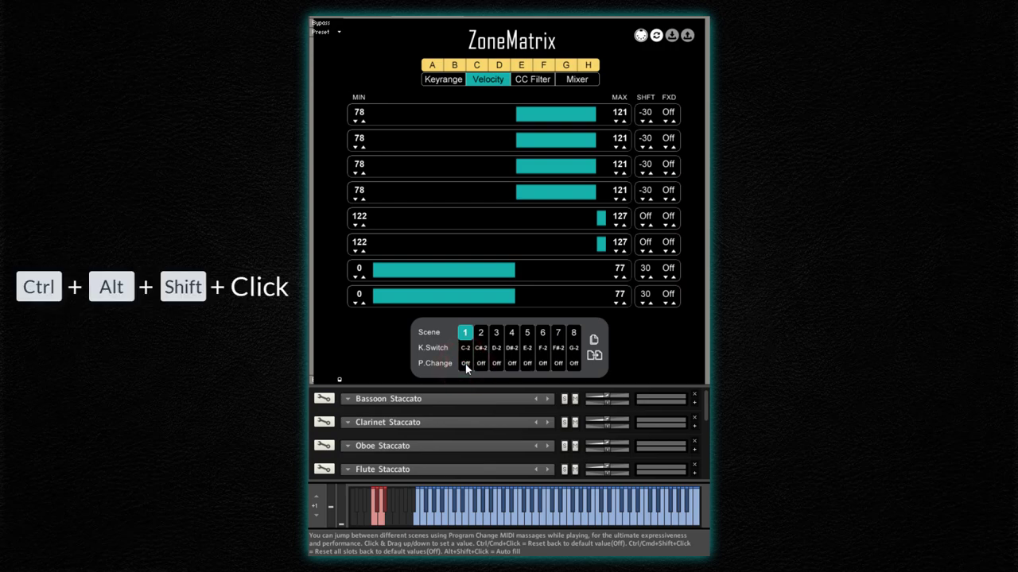
# - Turn every key-switch assignment Off and reset scene 1 to its defaults
pyautogui.keyDown('ctrl'); pyautogui.keyDown('alt'); pyautogui.keyDown('shift'); pyautogui.click(466, 348); pyautogui.keyUp('shift'); pyautogui.keyUp('alt'); pyautogui.keyUp('ctrl')
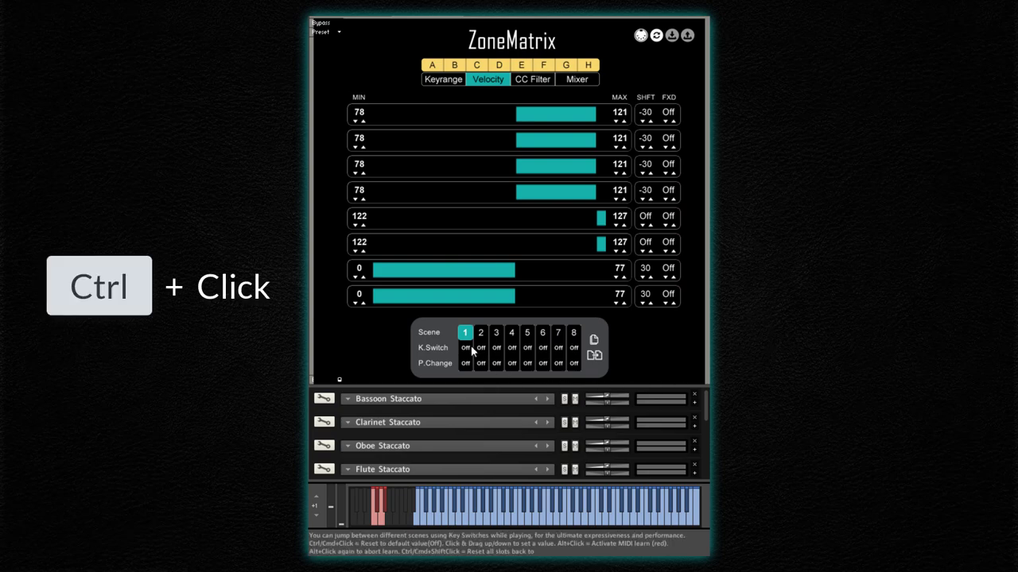
pyautogui.keyDown('ctrl'); pyautogui.click(466, 334); pyautogui.keyUp('ctrl')
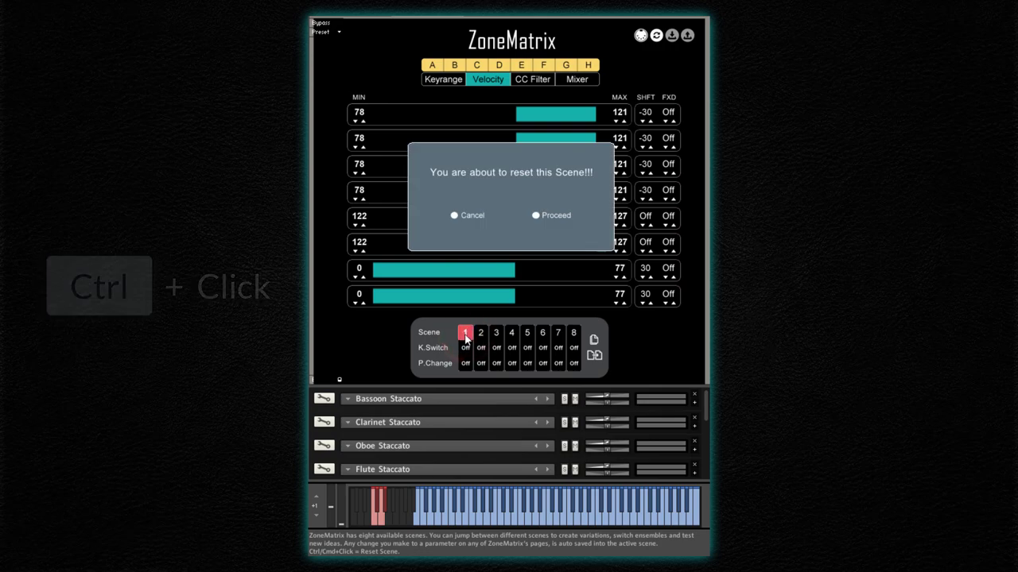
pyautogui.click(537, 214)
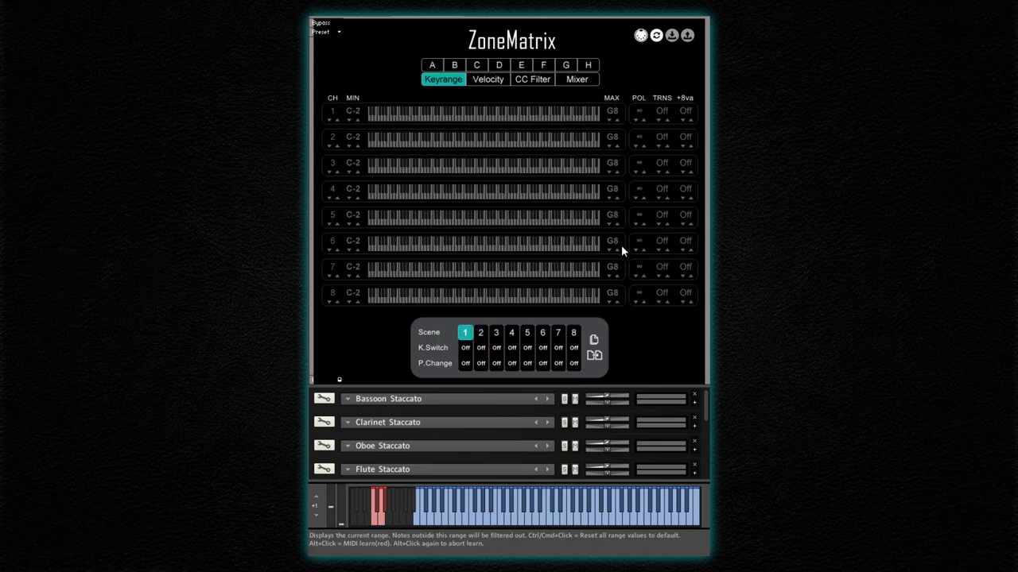